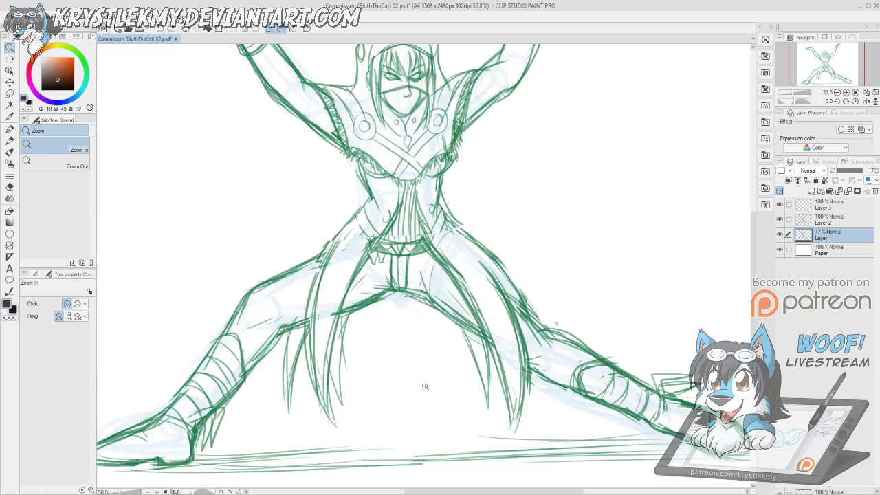
# - Choose a light blue drawing colour and the Darker pencil for sketching in the empty area between the large figure's legs
pyautogui.click(80, 95)
pyautogui.moveTo(74, 82); pyautogui.dragTo(67, 63)
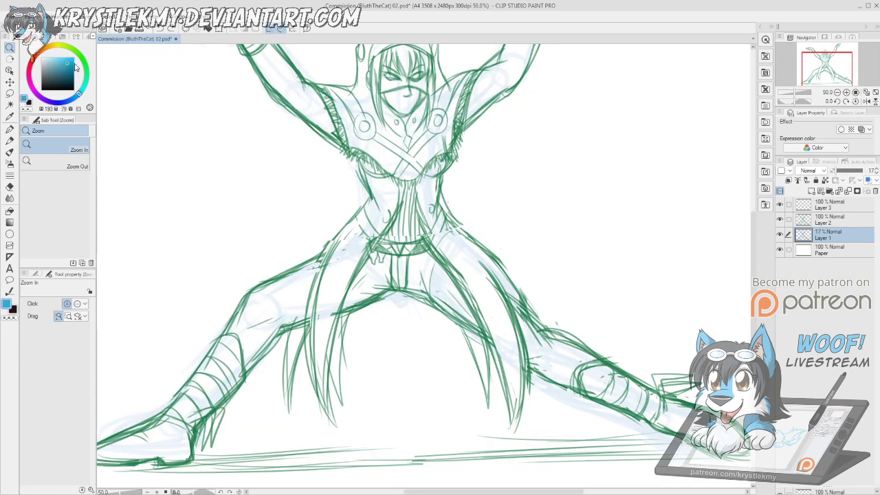
pyautogui.click(413, 422)
pyautogui.click(414, 434)
pyautogui.click(417, 437)
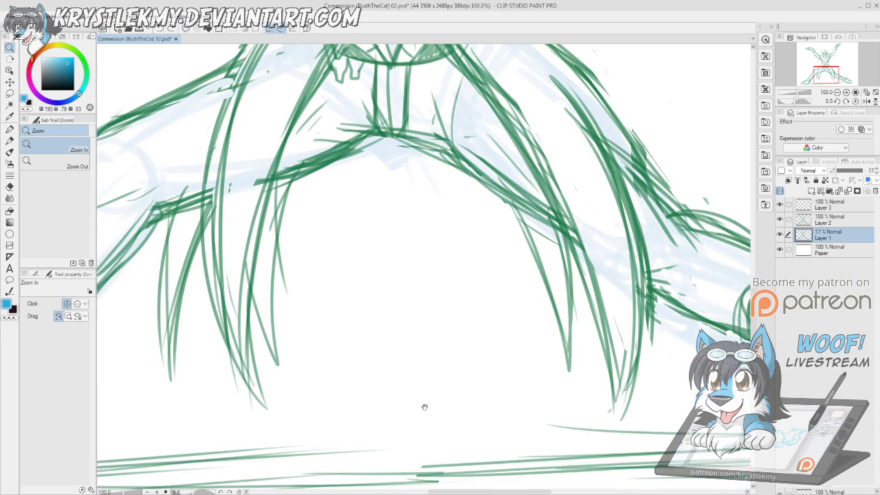
pyautogui.press('p')
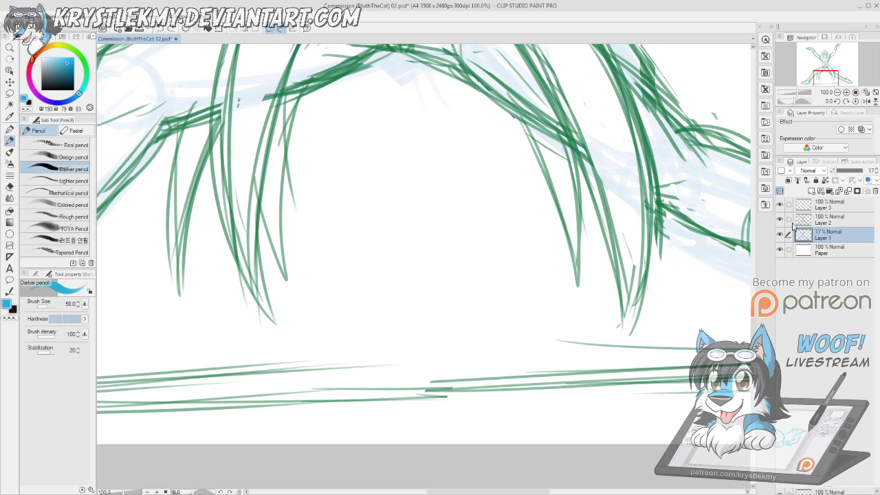
# - Set the pencil's brush size to 25 and Layer 1's opacity to 45%
pyautogui.moveTo(401, 242)
pyautogui.mouseDown()
pyautogui.moveTo(417, 250)
pyautogui.moveTo(402, 241)
pyautogui.mouseUp()
pyautogui.hotkey('ctrl', 'z')
pyautogui.press('[')
pyautogui.press('[')
pyautogui.click(847, 170)
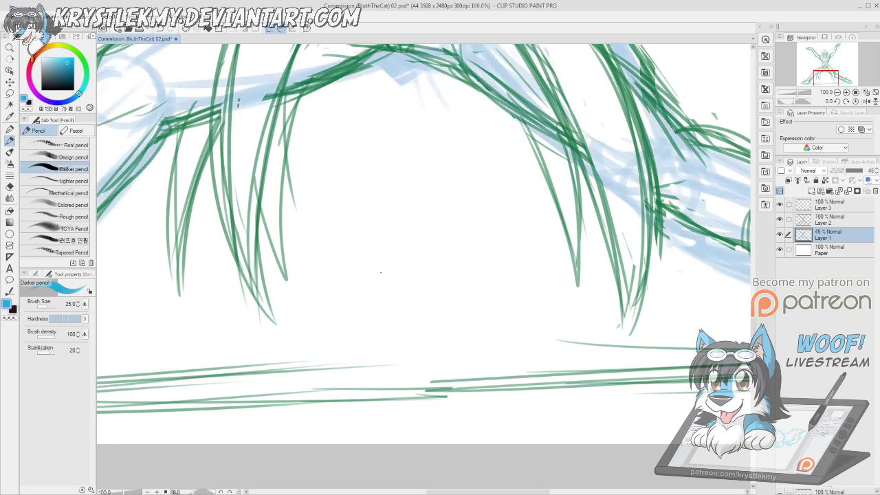
# - Rough in a small mantis-like figure's head circle, torso lines and forward-stretched leg between the large figure's legs
pyautogui.moveTo(396, 270); pyautogui.dragTo(402, 271)
pyautogui.scroll(4, 409, 289)
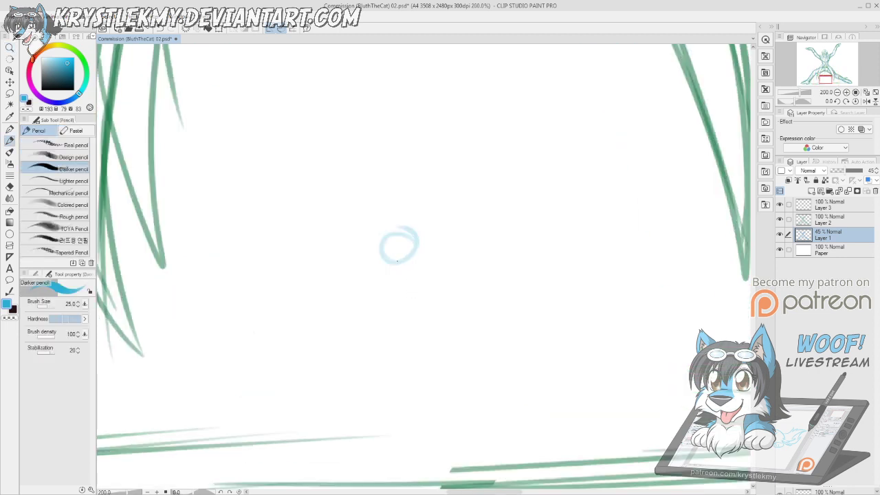
pyautogui.moveTo(389, 254)
pyautogui.mouseDown()
pyautogui.moveTo(414, 244)
pyautogui.moveTo(387, 261)
pyautogui.moveTo(398, 315)
pyautogui.mouseUp()
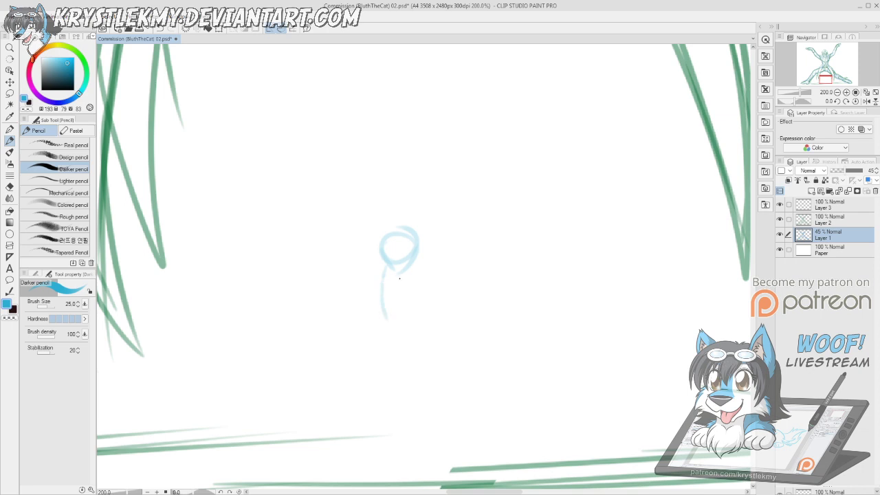
pyautogui.moveTo(398, 275)
pyautogui.mouseDown()
pyautogui.moveTo(421, 372)
pyautogui.moveTo(450, 388)
pyautogui.mouseUp()
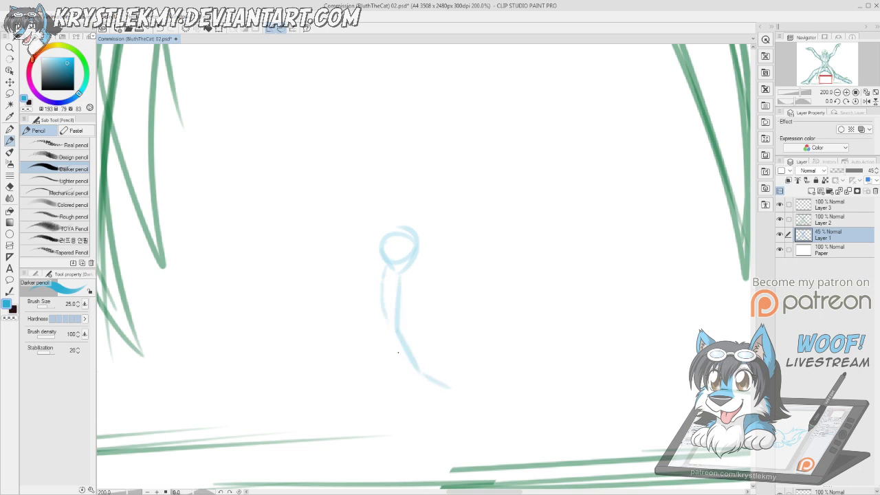
pyautogui.moveTo(398, 339)
pyautogui.mouseDown()
pyautogui.moveTo(399, 378)
pyautogui.moveTo(334, 393)
pyautogui.moveTo(310, 426)
pyautogui.mouseUp()
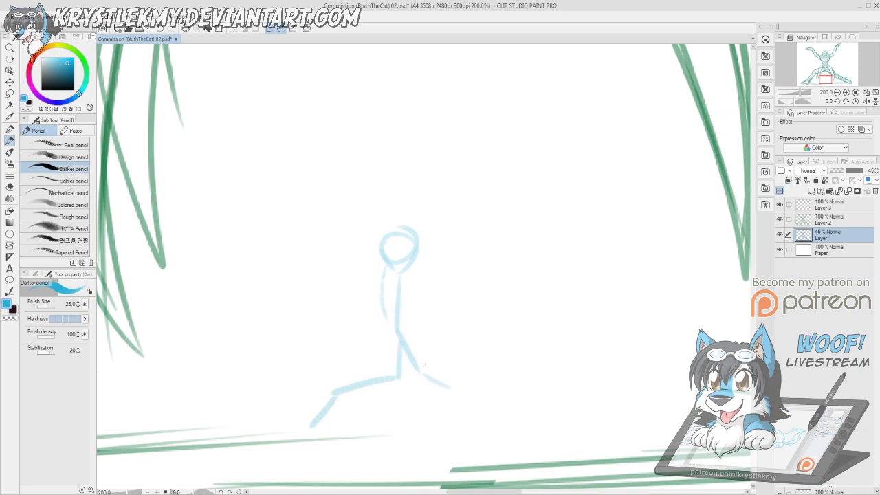
# - Sketch the small figure's second leg with a bent thigh and a vertical shin under the hips
pyautogui.moveTo(412, 343)
pyautogui.mouseDown()
pyautogui.moveTo(416, 373)
pyautogui.moveTo(448, 378)
pyautogui.moveTo(445, 434)
pyautogui.mouseUp()
pyautogui.moveTo(415, 351); pyautogui.dragTo(449, 376)
pyautogui.moveTo(409, 338); pyautogui.dragTo(442, 369)
# - Sketch the small figure's two raised forelegs, bent at the elbows and spread to both sides
pyautogui.moveTo(405, 296)
pyautogui.mouseDown()
pyautogui.moveTo(457, 259)
pyautogui.moveTo(448, 266)
pyautogui.moveTo(475, 202)
pyautogui.moveTo(509, 177)
pyautogui.mouseUp()
pyautogui.moveTo(510, 176); pyautogui.dragTo(543, 187)
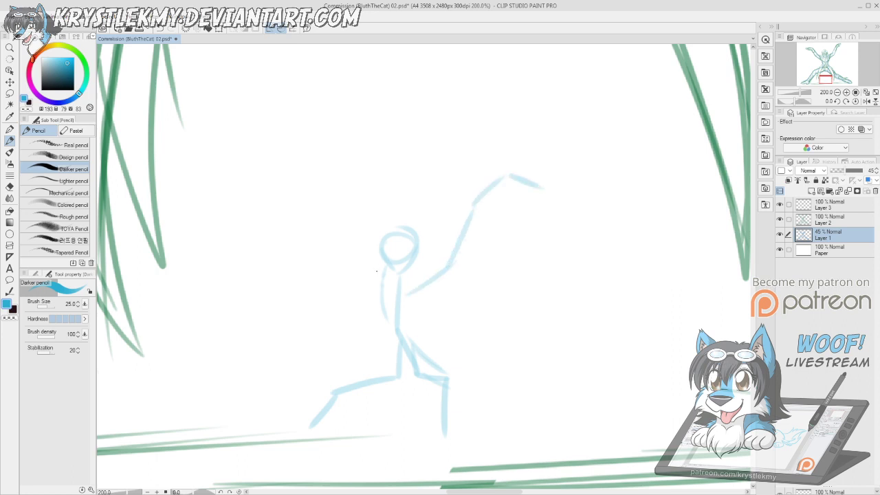
pyautogui.moveTo(380, 282)
pyautogui.mouseDown()
pyautogui.moveTo(351, 286)
pyautogui.moveTo(320, 240)
pyautogui.moveTo(281, 246)
pyautogui.mouseUp()
# - Draw the small figure's upward-curving abdomen and the rear legs trailing behind it
pyautogui.moveTo(445, 357); pyautogui.dragTo(437, 308)
pyautogui.moveTo(380, 220)
pyautogui.mouseDown()
pyautogui.moveTo(383, 251)
pyautogui.moveTo(515, 263)
pyautogui.mouseUp()
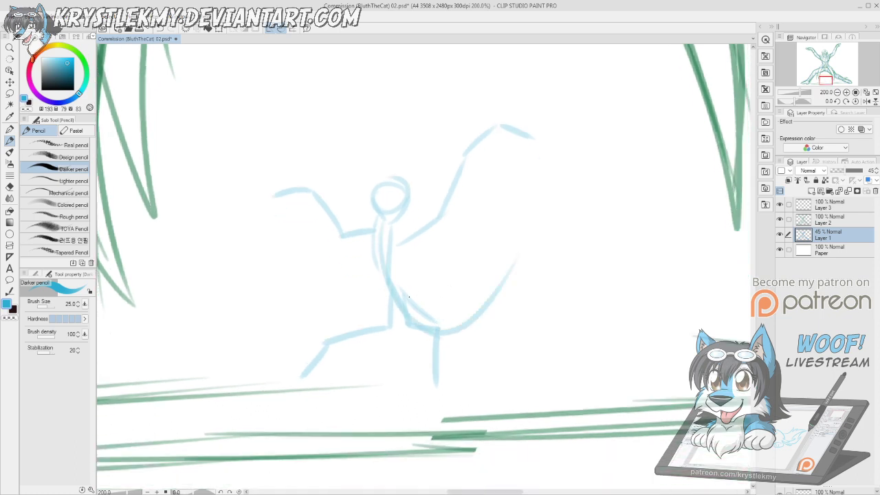
pyautogui.moveTo(432, 317); pyautogui.dragTo(462, 318)
pyautogui.moveTo(440, 322)
pyautogui.mouseDown()
pyautogui.moveTo(478, 352)
pyautogui.moveTo(543, 375)
pyautogui.mouseUp()
pyautogui.moveTo(403, 315); pyautogui.dragTo(459, 375)
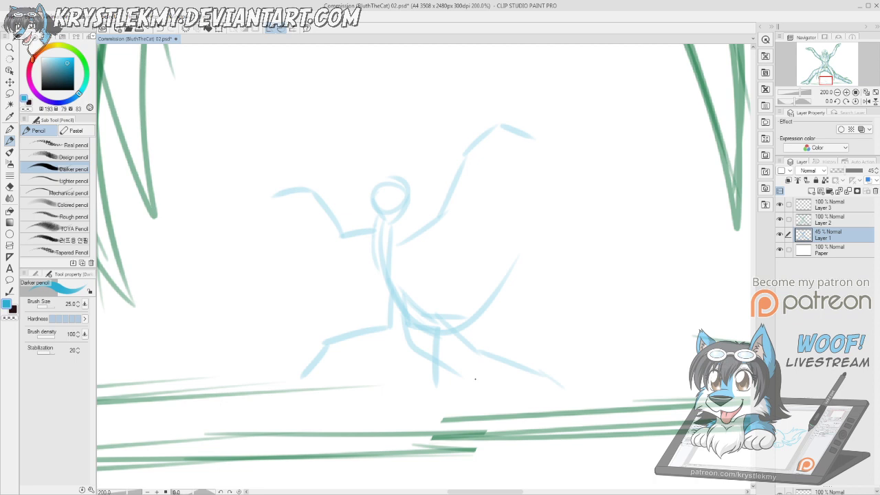
# - Build up the small figure's head and torso contours and lengthen its forward leg down to a foot
pyautogui.moveTo(372, 185)
pyautogui.mouseDown()
pyautogui.moveTo(400, 228)
pyautogui.moveTo(378, 181)
pyautogui.moveTo(383, 281)
pyautogui.mouseUp()
pyautogui.moveTo(410, 216)
pyautogui.mouseDown()
pyautogui.moveTo(411, 261)
pyautogui.moveTo(396, 279)
pyautogui.mouseUp()
pyautogui.moveTo(400, 249); pyautogui.dragTo(448, 206)
pyautogui.moveTo(403, 273)
pyautogui.mouseDown()
pyautogui.moveTo(414, 301)
pyautogui.moveTo(399, 324)
pyautogui.moveTo(327, 335)
pyautogui.moveTo(258, 400)
pyautogui.moveTo(232, 408)
pyautogui.mouseUp()
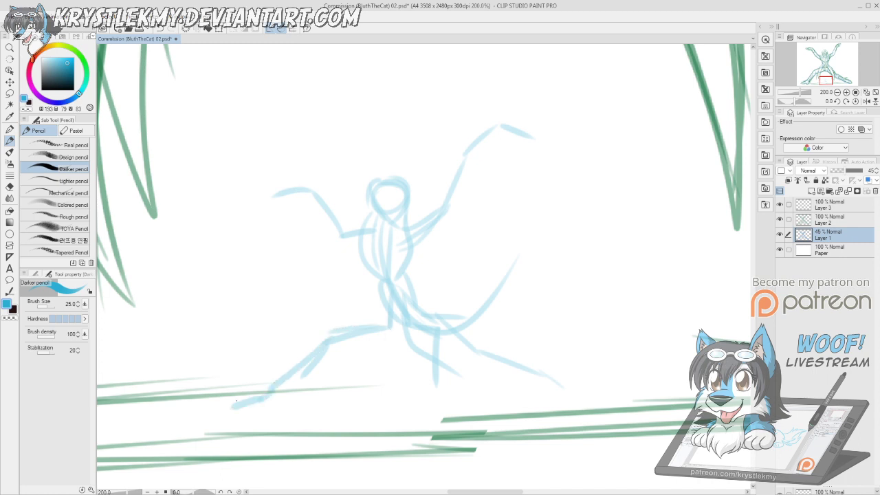
# - Extend the small figure's remaining legs and feet, and sketch the ground outline connecting the foot positions
pyautogui.moveTo(435, 353); pyautogui.dragTo(431, 410)
pyautogui.moveTo(437, 403); pyautogui.dragTo(447, 413)
pyautogui.moveTo(439, 359); pyautogui.dragTo(467, 385)
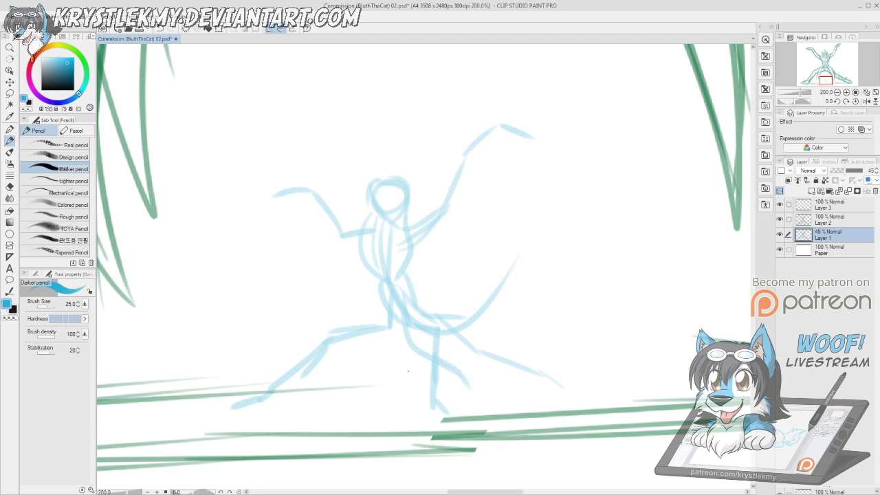
pyautogui.moveTo(231, 408)
pyautogui.mouseDown()
pyautogui.moveTo(407, 430)
pyautogui.moveTo(563, 383)
pyautogui.moveTo(255, 394)
pyautogui.mouseUp()
pyautogui.moveTo(482, 351); pyautogui.dragTo(591, 395)
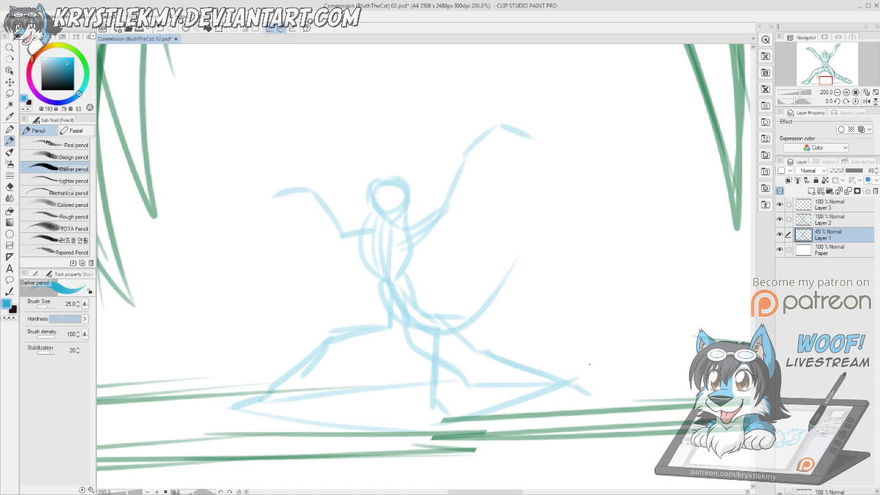
# - Thicken both raised forelegs, lengthen their end segments and add a short stroke behind the waist
pyautogui.moveTo(409, 275); pyautogui.dragTo(444, 276)
pyautogui.moveTo(304, 187)
pyautogui.mouseDown()
pyautogui.moveTo(218, 160)
pyautogui.moveTo(318, 193)
pyautogui.moveTo(332, 233)
pyautogui.mouseUp()
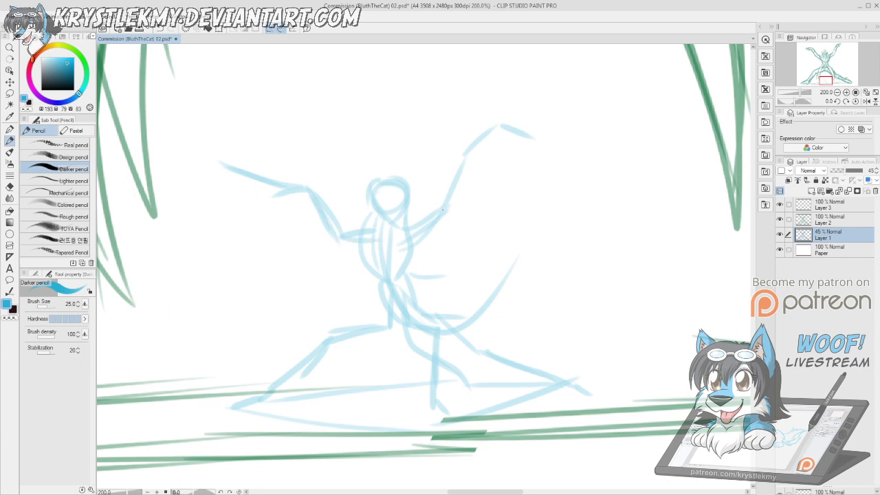
pyautogui.moveTo(444, 214)
pyautogui.mouseDown()
pyautogui.moveTo(480, 136)
pyautogui.moveTo(511, 118)
pyautogui.moveTo(554, 135)
pyautogui.mouseUp()
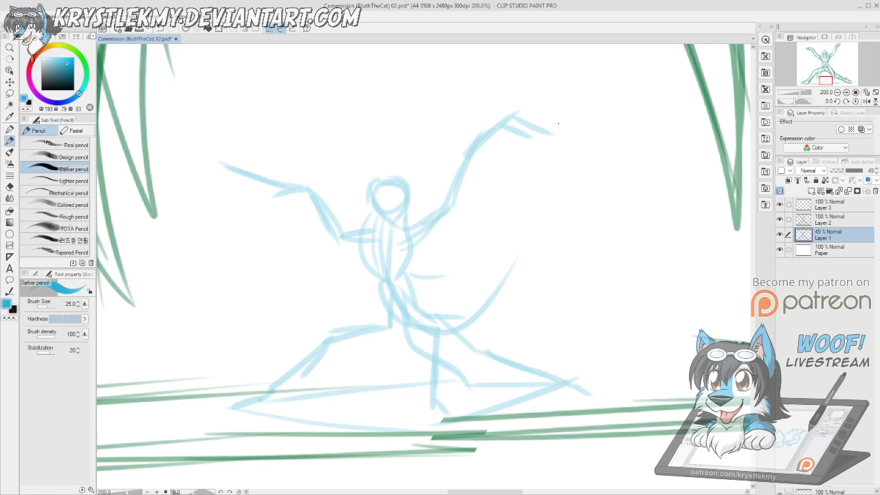
# - Switch to a darker blue, set the pencil size to 17 and make Layer 3 active for refining the small figure
pyautogui.click(68, 69)
pyautogui.click(826, 204)
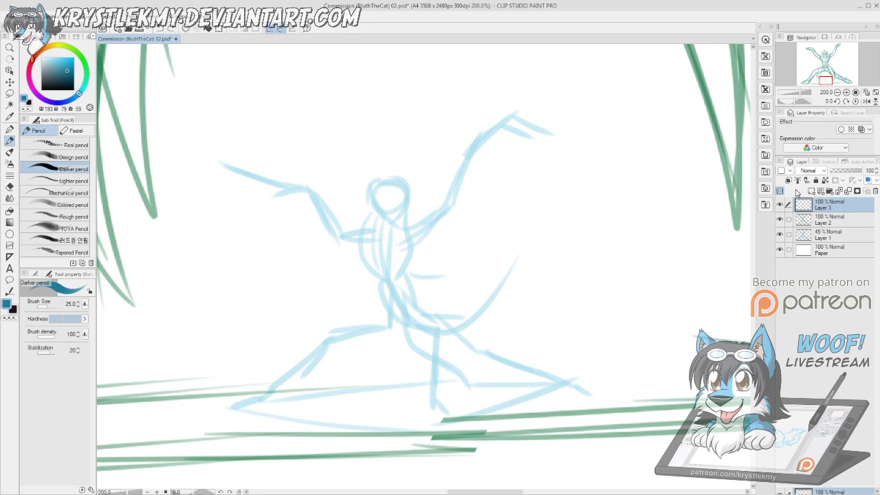
pyautogui.press('[')
pyautogui.press('[')
pyautogui.click(829, 220)
pyautogui.click(818, 234)
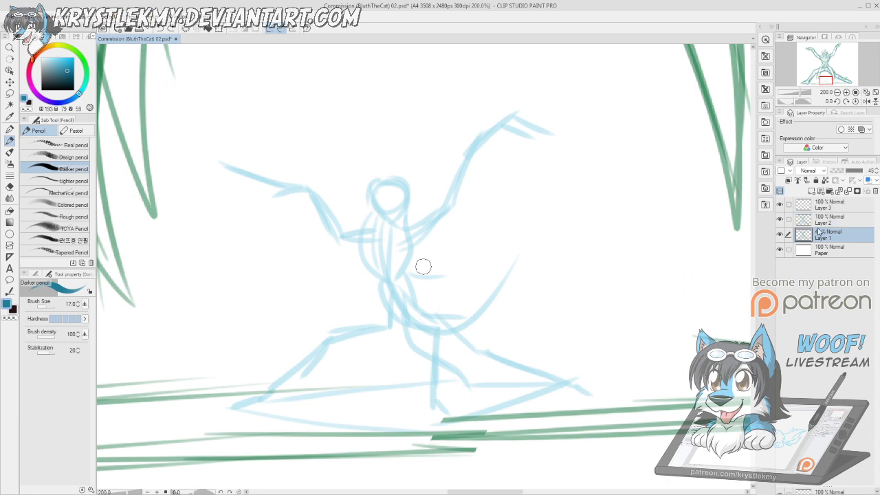
pyautogui.click(834, 207)
pyautogui.press('/')
pyautogui.click(376, 165)
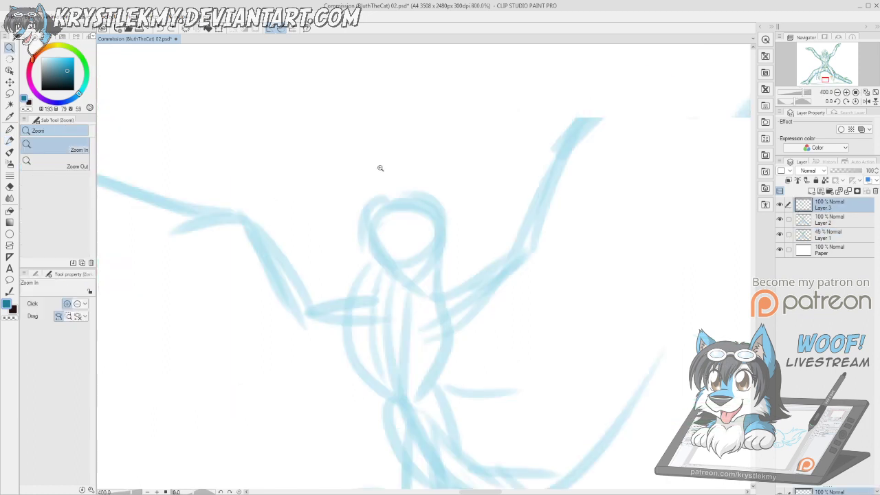
pyautogui.click(380, 168)
pyautogui.press('p')
pyautogui.moveTo(515, 325); pyautogui.dragTo(505, 236)
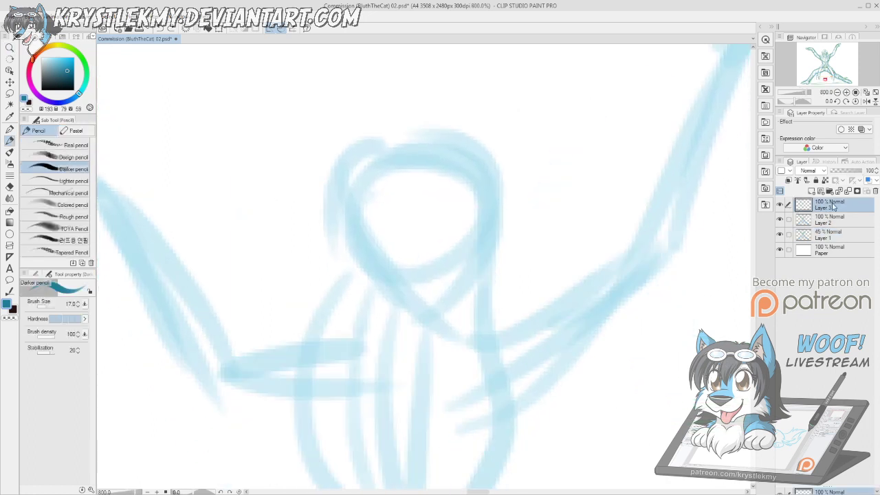
# - Set the pencil size to 12 and outline the small figure's triangular head on Layer 3
pyautogui.moveTo(353, 149)
pyautogui.mouseDown()
pyautogui.moveTo(334, 177)
pyautogui.moveTo(333, 214)
pyautogui.mouseUp()
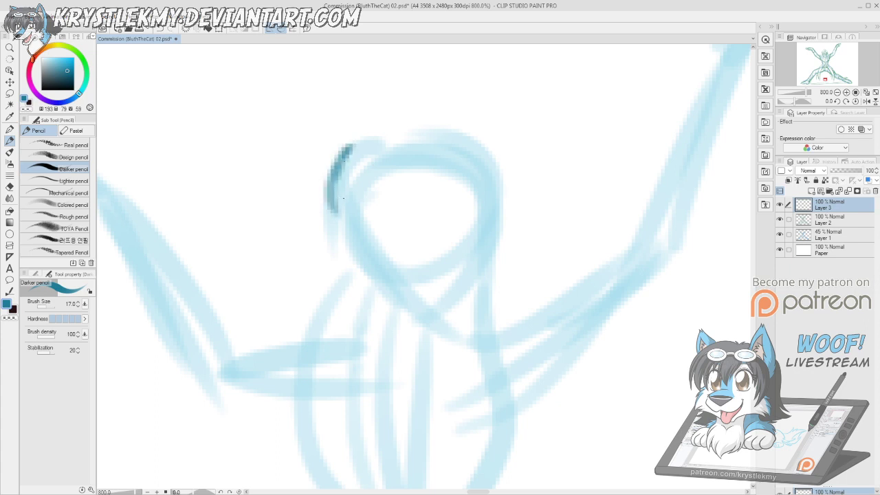
pyautogui.hotkey('ctrl', 'z')
pyautogui.press('[')
pyautogui.press('[')
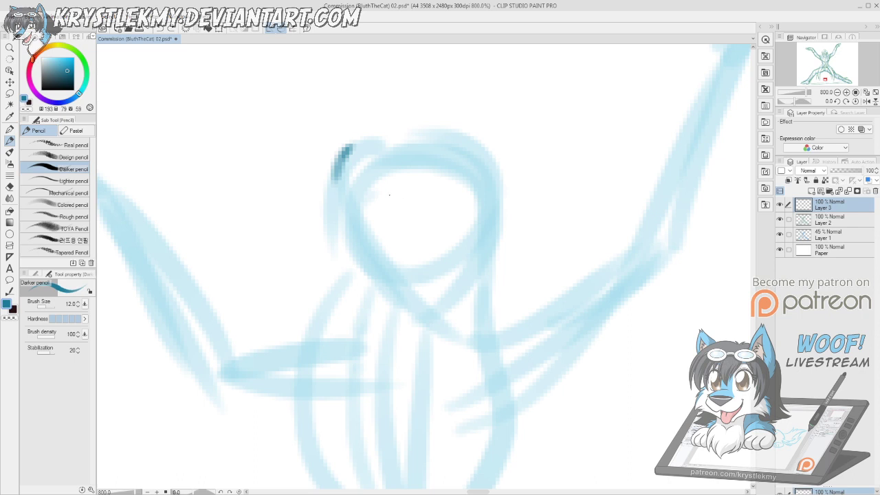
pyautogui.moveTo(349, 147)
pyautogui.mouseDown()
pyautogui.moveTo(328, 200)
pyautogui.moveTo(334, 232)
pyautogui.moveTo(419, 297)
pyautogui.moveTo(453, 300)
pyautogui.moveTo(476, 254)
pyautogui.mouseUp()
pyautogui.moveTo(448, 292)
pyautogui.mouseDown()
pyautogui.moveTo(502, 212)
pyautogui.moveTo(504, 167)
pyautogui.moveTo(492, 138)
pyautogui.moveTo(394, 128)
pyautogui.moveTo(339, 151)
pyautogui.moveTo(427, 129)
pyautogui.moveTo(476, 140)
pyautogui.moveTo(460, 132)
pyautogui.moveTo(507, 184)
pyautogui.mouseUp()
# - Draw two antenna lines sweeping off the head and add the small facial marks inside it
pyautogui.click(356, 181)
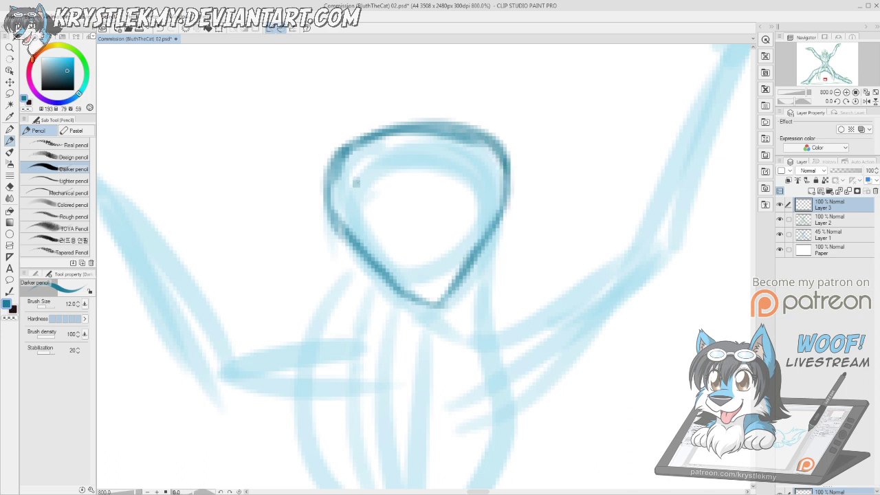
pyautogui.moveTo(428, 156)
pyautogui.mouseDown()
pyautogui.moveTo(574, 204)
pyautogui.moveTo(539, 250)
pyautogui.mouseUp()
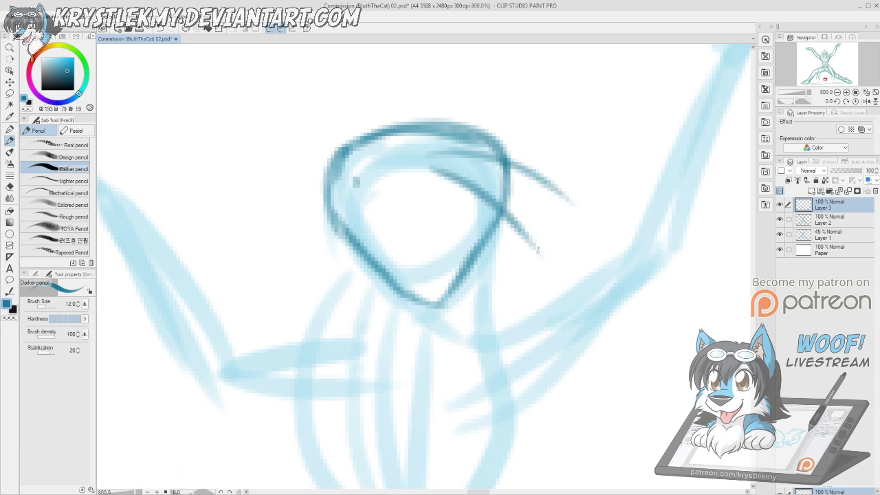
pyautogui.moveTo(392, 171); pyautogui.dragTo(390, 209)
pyautogui.click(406, 232)
pyautogui.click(411, 242)
pyautogui.click(436, 229)
pyautogui.moveTo(457, 191); pyautogui.dragTo(451, 227)
pyautogui.moveTo(462, 163); pyautogui.dragTo(455, 191)
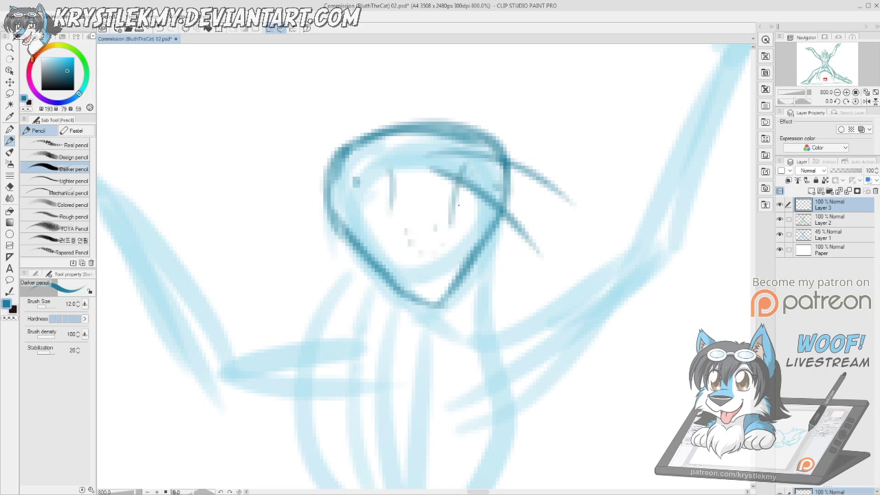
# - Reinforce the pointed jaw of the head and draw the neck lines below it
pyautogui.moveTo(358, 252)
pyautogui.mouseDown()
pyautogui.moveTo(398, 302)
pyautogui.moveTo(428, 319)
pyautogui.moveTo(503, 233)
pyautogui.mouseUp()
pyautogui.click(430, 244)
pyautogui.moveTo(352, 244); pyautogui.dragTo(320, 304)
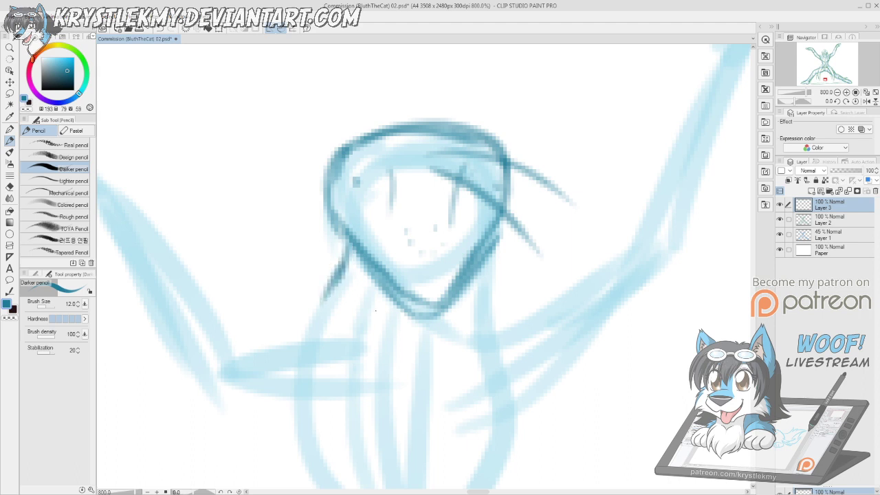
pyautogui.moveTo(378, 335); pyautogui.dragTo(446, 199)
pyautogui.moveTo(416, 146); pyautogui.dragTo(406, 172)
# - Outline the left foreleg's upper segment with its rounded elbow and small spikes along the top edge
pyautogui.moveTo(398, 203); pyautogui.dragTo(253, 205)
pyautogui.moveTo(397, 262)
pyautogui.mouseDown()
pyautogui.moveTo(271, 260)
pyautogui.moveTo(231, 237)
pyautogui.mouseUp()
pyautogui.moveTo(273, 206)
pyautogui.mouseDown()
pyautogui.moveTo(226, 199)
pyautogui.moveTo(233, 211)
pyautogui.moveTo(212, 235)
pyautogui.moveTo(256, 227)
pyautogui.mouseUp()
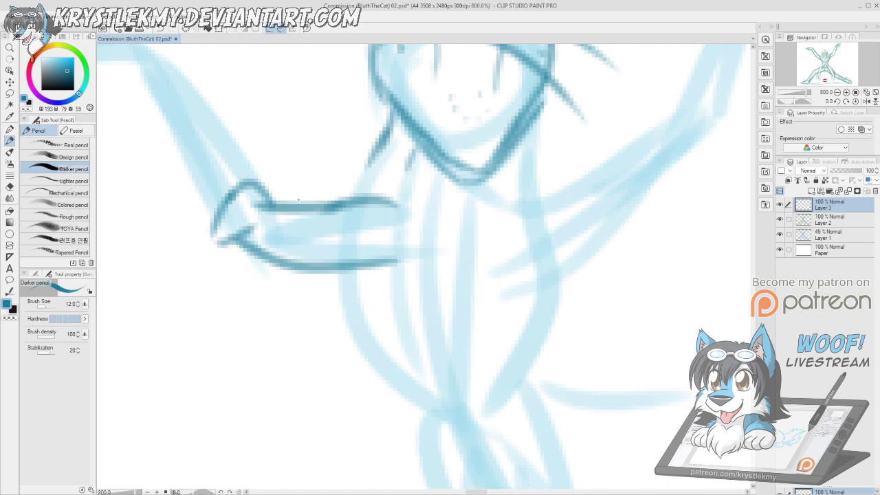
pyautogui.moveTo(288, 202)
pyautogui.mouseDown()
pyautogui.moveTo(308, 191)
pyautogui.moveTo(334, 195)
pyautogui.mouseUp()
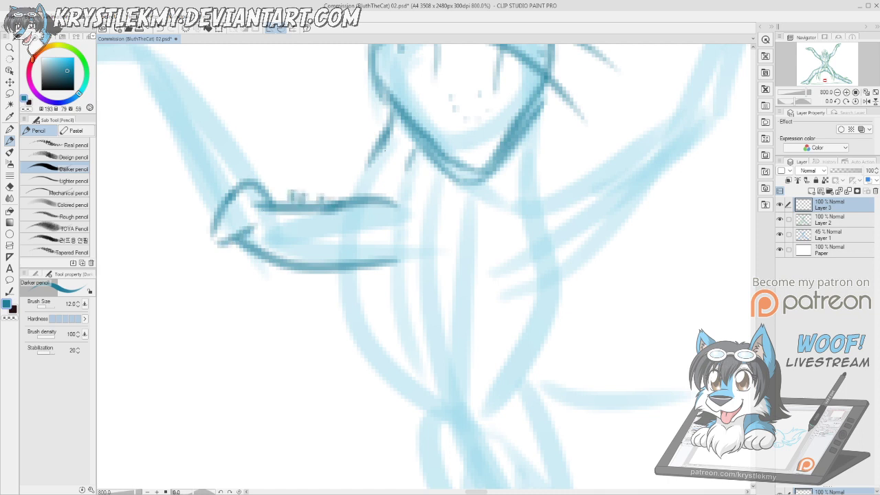
# - Draw the torso's outer contour, the inner chest lines and the remaining neck edge around the left foreleg
pyautogui.moveTo(381, 139); pyautogui.dragTo(351, 189)
pyautogui.moveTo(322, 273)
pyautogui.mouseDown()
pyautogui.moveTo(314, 318)
pyautogui.moveTo(358, 374)
pyautogui.moveTo(408, 409)
pyautogui.mouseUp()
pyautogui.moveTo(358, 367); pyautogui.dragTo(432, 447)
pyautogui.moveTo(397, 274)
pyautogui.mouseDown()
pyautogui.moveTo(436, 412)
pyautogui.moveTo(487, 269)
pyautogui.mouseUp()
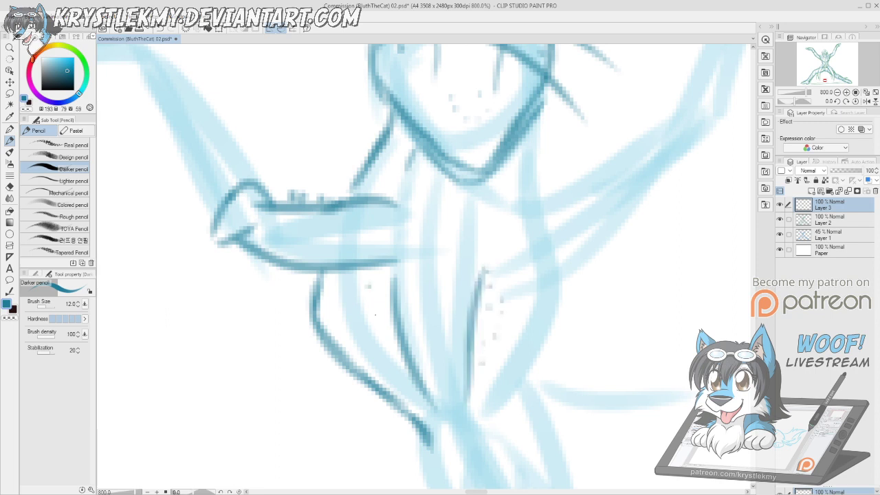
pyautogui.moveTo(460, 227); pyautogui.dragTo(550, 354)
pyautogui.moveTo(485, 241)
pyautogui.mouseDown()
pyautogui.moveTo(462, 281)
pyautogui.moveTo(393, 303)
pyautogui.moveTo(326, 301)
pyautogui.mouseUp()
pyautogui.hotkey('ctrl', 'z')
pyautogui.hotkey('ctrl', 'z')
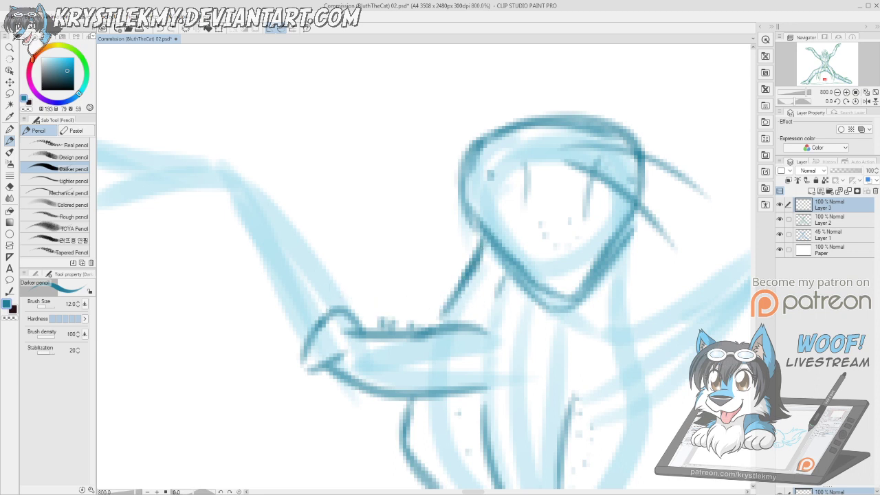
# - Select the left foreleg's upper segment with a freehand selection, move it up towards the head and deselect
pyautogui.press('m')
pyautogui.moveTo(383, 269)
pyautogui.mouseDown()
pyautogui.moveTo(273, 348)
pyautogui.moveTo(421, 406)
pyautogui.moveTo(506, 323)
pyautogui.moveTo(401, 305)
pyautogui.mouseUp()
pyautogui.press('k')
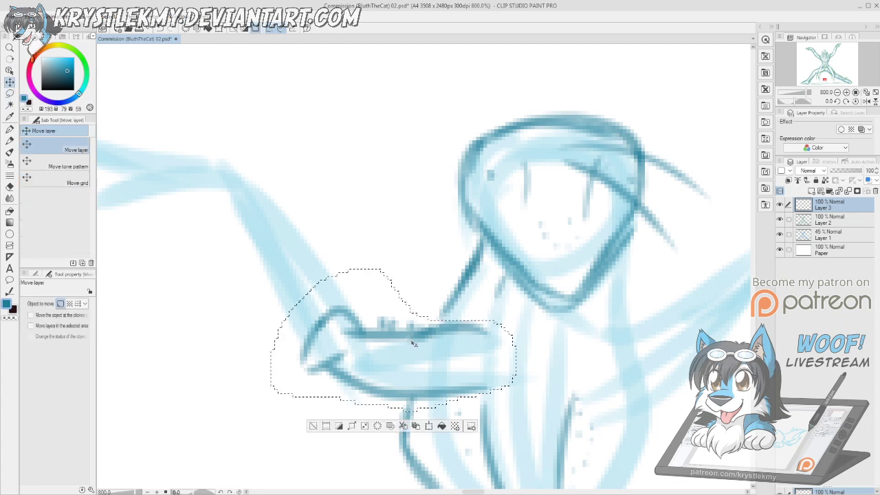
pyautogui.moveTo(414, 346)
pyautogui.mouseDown()
pyautogui.moveTo(414, 294)
pyautogui.moveTo(411, 307)
pyautogui.mouseUp()
pyautogui.hotkey('ctrl', 'd')
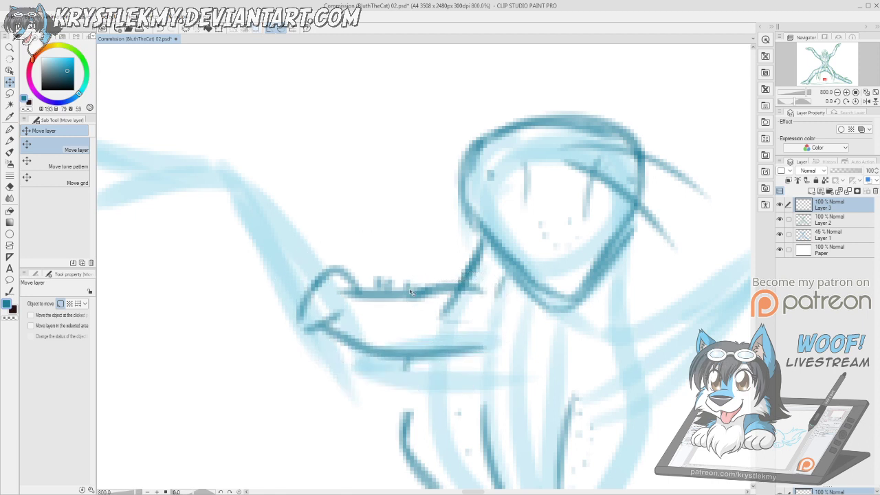
# - Erase the neck line overlapping the moved segment, reconnect the torso line and round off the segment's shoulder end
pyautogui.press('e')
pyautogui.moveTo(461, 291)
pyautogui.mouseDown()
pyautogui.moveTo(442, 315)
pyautogui.moveTo(442, 305)
pyautogui.moveTo(465, 309)
pyautogui.moveTo(441, 306)
pyautogui.mouseUp()
pyautogui.press('p')
pyautogui.moveTo(412, 357); pyautogui.dragTo(406, 433)
pyautogui.moveTo(477, 288)
pyautogui.mouseDown()
pyautogui.moveTo(504, 312)
pyautogui.moveTo(496, 341)
pyautogui.mouseUp()
# - Outline the left foreleg's middle segment running up from the elbow
pyautogui.moveTo(387, 293); pyautogui.dragTo(471, 352)
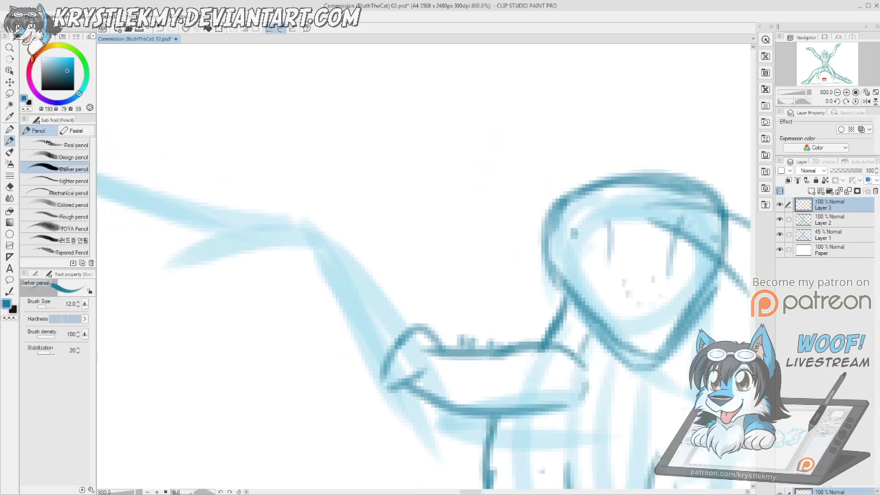
pyautogui.moveTo(376, 377)
pyautogui.mouseDown()
pyautogui.moveTo(348, 340)
pyautogui.moveTo(343, 318)
pyautogui.moveTo(352, 303)
pyautogui.moveTo(378, 314)
pyautogui.moveTo(400, 339)
pyautogui.moveTo(387, 285)
pyautogui.moveTo(350, 221)
pyautogui.moveTo(272, 149)
pyautogui.moveTo(296, 275)
pyautogui.moveTo(344, 328)
pyautogui.moveTo(260, 172)
pyautogui.mouseUp()
pyautogui.moveTo(387, 307)
pyautogui.mouseDown()
pyautogui.moveTo(387, 275)
pyautogui.moveTo(313, 158)
pyautogui.mouseUp()
# - Add spikes and inner detail along the left foreleg's middle segment, with a round joint at its upper end
pyautogui.moveTo(335, 276)
pyautogui.mouseDown()
pyautogui.moveTo(275, 317)
pyautogui.moveTo(322, 305)
pyautogui.moveTo(307, 338)
pyautogui.mouseUp()
pyautogui.moveTo(320, 300)
pyautogui.mouseDown()
pyautogui.moveTo(293, 318)
pyautogui.moveTo(316, 357)
pyautogui.mouseUp()
pyautogui.moveTo(297, 246); pyautogui.dragTo(320, 264)
pyautogui.moveTo(304, 227); pyautogui.dragTo(314, 235)
pyautogui.moveTo(283, 181); pyautogui.dragTo(347, 313)
pyautogui.moveTo(319, 254); pyautogui.dragTo(302, 265)
pyautogui.moveTo(302, 217); pyautogui.dragTo(294, 225)
pyautogui.moveTo(270, 195)
pyautogui.mouseDown()
pyautogui.moveTo(254, 202)
pyautogui.moveTo(268, 253)
pyautogui.mouseUp()
pyautogui.moveTo(297, 271)
pyautogui.mouseDown()
pyautogui.moveTo(287, 284)
pyautogui.moveTo(297, 305)
pyautogui.mouseUp()
# - Draw the left foreleg's hooked end segment with a serrated underside and a thin extension beyond the bend
pyautogui.moveTo(341, 230); pyautogui.dragTo(407, 342)
pyautogui.moveTo(324, 278)
pyautogui.mouseDown()
pyautogui.moveTo(302, 252)
pyautogui.moveTo(328, 233)
pyautogui.moveTo(322, 226)
pyautogui.moveTo(227, 185)
pyautogui.moveTo(206, 190)
pyautogui.moveTo(131, 265)
pyautogui.moveTo(217, 210)
pyautogui.moveTo(203, 238)
pyautogui.moveTo(233, 217)
pyautogui.moveTo(268, 225)
pyautogui.moveTo(320, 261)
pyautogui.moveTo(344, 250)
pyautogui.moveTo(447, 297)
pyautogui.mouseUp()
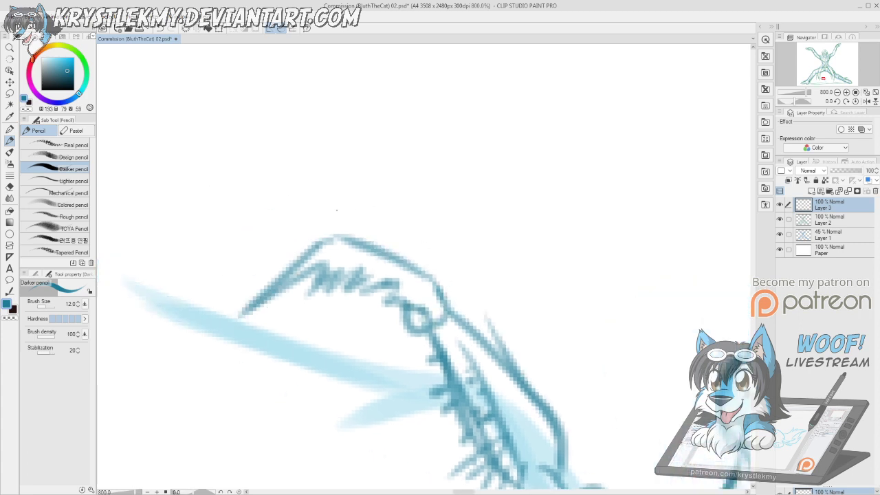
pyautogui.moveTo(337, 238)
pyautogui.mouseDown()
pyautogui.moveTo(179, 211)
pyautogui.moveTo(313, 246)
pyautogui.moveTo(178, 207)
pyautogui.mouseUp()
pyautogui.moveTo(181, 205)
pyautogui.mouseDown()
pyautogui.moveTo(161, 206)
pyautogui.moveTo(215, 217)
pyautogui.mouseUp()
pyautogui.moveTo(503, 381); pyautogui.dragTo(359, 178)
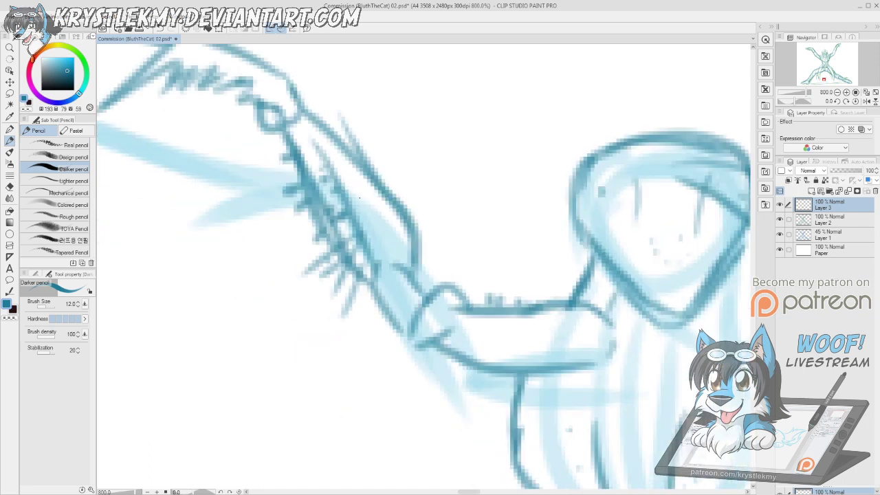
# - Darken the two short vertical face lines inside the figure's triangular head and strengthen its detail marks
pyautogui.moveTo(516, 333); pyautogui.dragTo(299, 227)
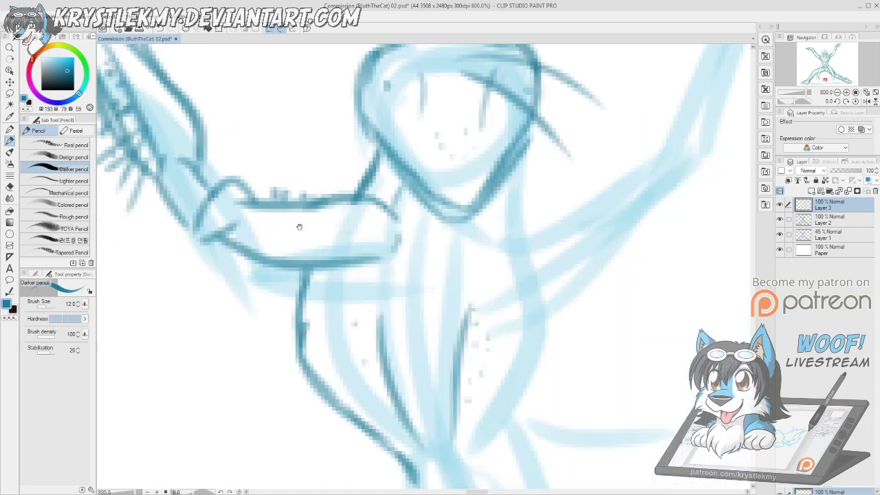
pyautogui.moveTo(555, 252); pyautogui.dragTo(505, 250)
pyautogui.moveTo(421, 151); pyautogui.dragTo(427, 177)
pyautogui.moveTo(334, 113)
pyautogui.mouseDown()
pyautogui.moveTo(336, 120)
pyautogui.moveTo(339, 110)
pyautogui.moveTo(372, 107)
pyautogui.moveTo(378, 164)
pyautogui.mouseUp()
pyautogui.moveTo(434, 115); pyautogui.dragTo(431, 175)
pyautogui.moveTo(474, 283); pyautogui.dragTo(467, 207)
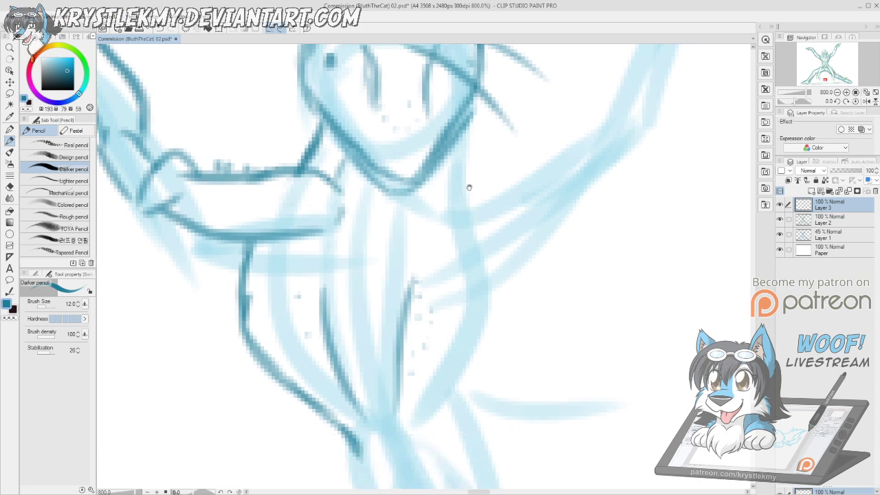
# - Draw the upper and lower edges of the right foreleg's first segment, reaching outward from beneath the head
pyautogui.moveTo(435, 176); pyautogui.dragTo(498, 161)
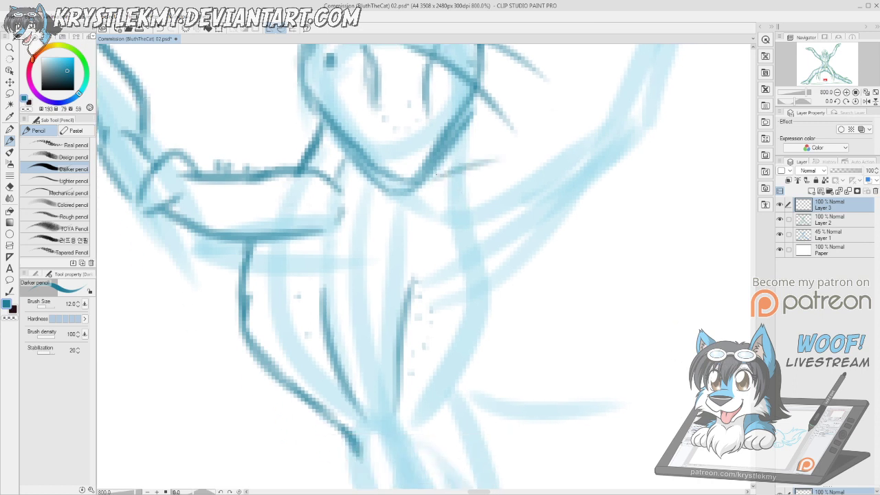
pyautogui.hotkey('ctrl', 'z')
pyautogui.moveTo(435, 176); pyautogui.dragTo(564, 147)
pyautogui.moveTo(494, 150)
pyautogui.mouseDown()
pyautogui.moveTo(605, 98)
pyautogui.moveTo(638, 72)
pyautogui.moveTo(658, 86)
pyautogui.moveTo(667, 113)
pyautogui.moveTo(630, 123)
pyautogui.moveTo(635, 116)
pyautogui.moveTo(640, 129)
pyautogui.moveTo(565, 196)
pyautogui.moveTo(438, 264)
pyautogui.mouseUp()
pyautogui.hotkey('ctrl', 'z')
pyautogui.moveTo(624, 146)
pyautogui.mouseDown()
pyautogui.moveTo(550, 193)
pyautogui.moveTo(418, 224)
pyautogui.mouseUp()
pyautogui.moveTo(427, 223)
pyautogui.mouseDown()
pyautogui.moveTo(549, 192)
pyautogui.moveTo(611, 155)
pyautogui.mouseUp()
pyautogui.moveTo(535, 262); pyautogui.dragTo(528, 154)
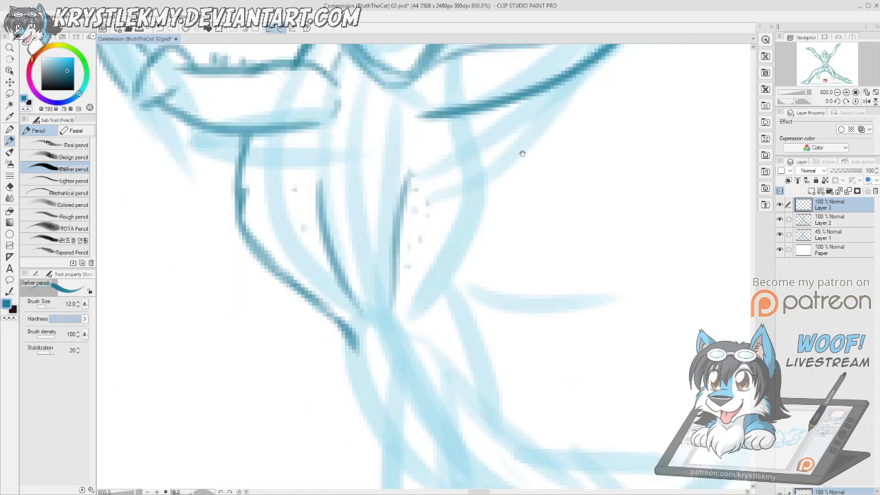
# - Outline the torso's right side, add a curved inner line with small dots, and extend the inner torso lines upward
pyautogui.moveTo(484, 112)
pyautogui.mouseDown()
pyautogui.moveTo(490, 124)
pyautogui.moveTo(428, 320)
pyautogui.mouseUp()
pyautogui.click(432, 130)
pyautogui.click(433, 150)
pyautogui.click(425, 184)
pyautogui.moveTo(454, 133)
pyautogui.mouseDown()
pyautogui.moveTo(459, 167)
pyautogui.moveTo(423, 284)
pyautogui.mouseUp()
pyautogui.moveTo(412, 188); pyautogui.dragTo(421, 135)
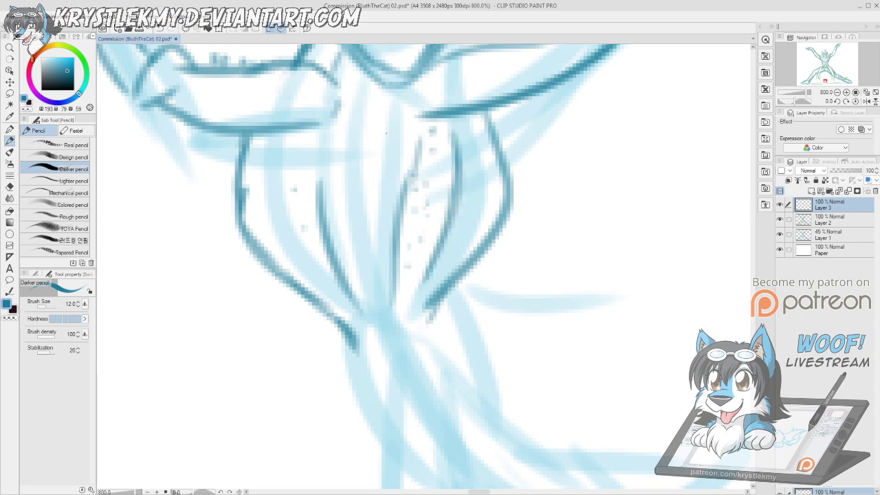
pyautogui.moveTo(324, 126); pyautogui.dragTo(320, 171)
pyautogui.moveTo(426, 121); pyautogui.dragTo(417, 172)
# - Draw the right foreleg's rounded elbow joint, then add small spikes and a firmer line along the first segment's upper edge
pyautogui.moveTo(531, 186); pyautogui.dragTo(436, 417)
pyautogui.moveTo(581, 196)
pyautogui.mouseDown()
pyautogui.moveTo(441, 276)
pyautogui.moveTo(440, 306)
pyautogui.mouseUp()
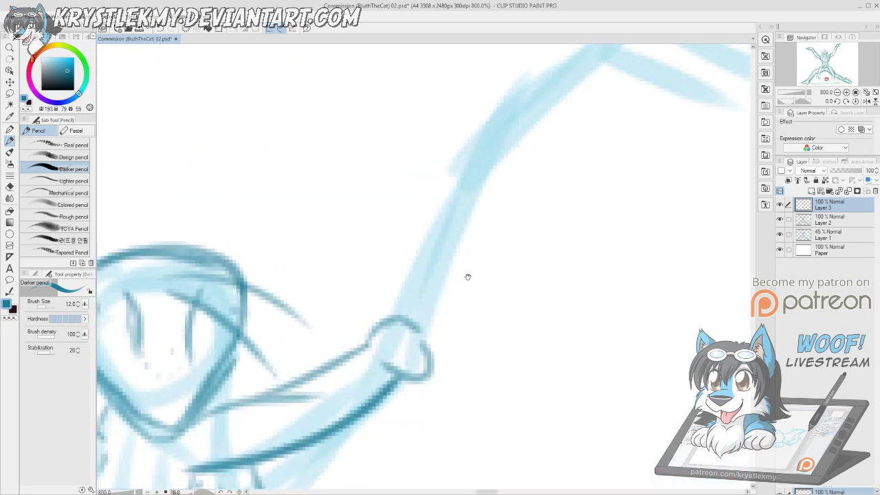
pyautogui.moveTo(359, 339); pyautogui.dragTo(358, 345)
pyautogui.moveTo(350, 343); pyautogui.dragTo(338, 353)
pyautogui.moveTo(323, 363); pyautogui.dragTo(322, 367)
pyautogui.moveTo(199, 411)
pyautogui.mouseDown()
pyautogui.moveTo(294, 383)
pyautogui.moveTo(384, 334)
pyautogui.mouseUp()
# - Outline the right foreleg's middle segment rising from the elbow, with a rounded lower end and a connecting line to the joint
pyautogui.moveTo(231, 390)
pyautogui.mouseDown()
pyautogui.moveTo(401, 315)
pyautogui.moveTo(413, 327)
pyautogui.moveTo(456, 288)
pyautogui.mouseUp()
pyautogui.moveTo(417, 297); pyautogui.dragTo(408, 311)
pyautogui.moveTo(450, 283)
pyautogui.mouseDown()
pyautogui.moveTo(402, 299)
pyautogui.moveTo(399, 248)
pyautogui.moveTo(416, 222)
pyautogui.mouseUp()
pyautogui.moveTo(393, 268); pyautogui.dragTo(390, 253)
pyautogui.moveTo(402, 242); pyautogui.dragTo(490, 121)
pyautogui.moveTo(456, 170); pyautogui.dragTo(539, 59)
pyautogui.moveTo(564, 92)
pyautogui.mouseDown()
pyautogui.moveTo(547, 120)
pyautogui.moveTo(567, 84)
pyautogui.moveTo(468, 266)
pyautogui.moveTo(434, 300)
pyautogui.mouseUp()
pyautogui.moveTo(438, 297)
pyautogui.mouseDown()
pyautogui.moveTo(496, 224)
pyautogui.moveTo(562, 75)
pyautogui.mouseUp()
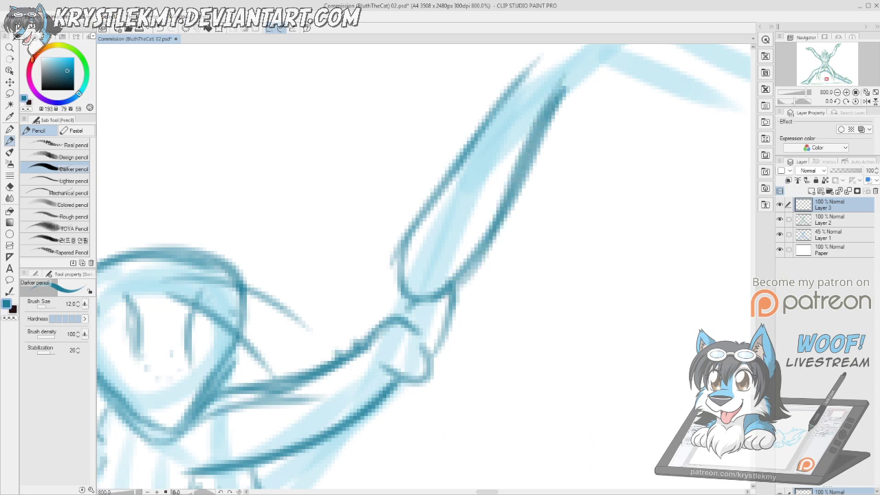
# - Add spikes along the outer edge of the right foreleg's middle segment and short detail strokes inside it
pyautogui.moveTo(508, 180); pyautogui.dragTo(534, 184)
pyautogui.moveTo(497, 207); pyautogui.dragTo(529, 219)
pyautogui.moveTo(501, 222)
pyautogui.mouseDown()
pyautogui.moveTo(523, 239)
pyautogui.moveTo(481, 243)
pyautogui.mouseUp()
pyautogui.moveTo(470, 247); pyautogui.dragTo(469, 266)
pyautogui.moveTo(491, 271); pyautogui.dragTo(467, 282)
pyautogui.moveTo(493, 212); pyautogui.dragTo(476, 221)
pyautogui.moveTo(500, 201); pyautogui.dragTo(489, 227)
pyautogui.moveTo(444, 261); pyautogui.dragTo(535, 130)
pyautogui.moveTo(549, 110); pyautogui.dragTo(568, 114)
pyautogui.moveTo(542, 136); pyautogui.dragTo(556, 145)
pyautogui.moveTo(534, 153); pyautogui.dragTo(546, 174)
# - Draw the upper joint and the long, thin bent end segment of the right foreleg
pyautogui.moveTo(549, 163); pyautogui.dragTo(411, 310)
pyautogui.moveTo(429, 228)
pyautogui.mouseDown()
pyautogui.moveTo(440, 199)
pyautogui.moveTo(430, 177)
pyautogui.mouseUp()
pyautogui.moveTo(395, 205)
pyautogui.mouseDown()
pyautogui.moveTo(414, 176)
pyautogui.moveTo(425, 180)
pyautogui.moveTo(432, 159)
pyautogui.moveTo(526, 113)
pyautogui.moveTo(595, 90)
pyautogui.moveTo(524, 119)
pyautogui.moveTo(432, 190)
pyautogui.moveTo(517, 133)
pyautogui.moveTo(618, 104)
pyautogui.moveTo(538, 102)
pyautogui.moveTo(404, 163)
pyautogui.mouseUp()
pyautogui.moveTo(612, 94)
pyautogui.mouseDown()
pyautogui.moveTo(715, 107)
pyautogui.moveTo(681, 110)
pyautogui.moveTo(708, 109)
pyautogui.mouseUp()
# - Rework the outline of the right foreleg's elbow joint and clean up its overlapping lines
pyautogui.moveTo(457, 375); pyautogui.dragTo(457, 213)
pyautogui.moveTo(408, 163)
pyautogui.mouseDown()
pyautogui.moveTo(413, 225)
pyautogui.moveTo(374, 253)
pyautogui.mouseUp()
pyautogui.moveTo(395, 206)
pyautogui.mouseDown()
pyautogui.moveTo(432, 240)
pyautogui.moveTo(375, 246)
pyautogui.moveTo(382, 231)
pyautogui.moveTo(430, 240)
pyautogui.moveTo(389, 238)
pyautogui.moveTo(426, 224)
pyautogui.mouseUp()
pyautogui.hotkey('ctrl', 'z')
pyautogui.hotkey('ctrl', 'z')
pyautogui.press('e')
pyautogui.press('p')
pyautogui.moveTo(467, 200); pyautogui.dragTo(447, 274)
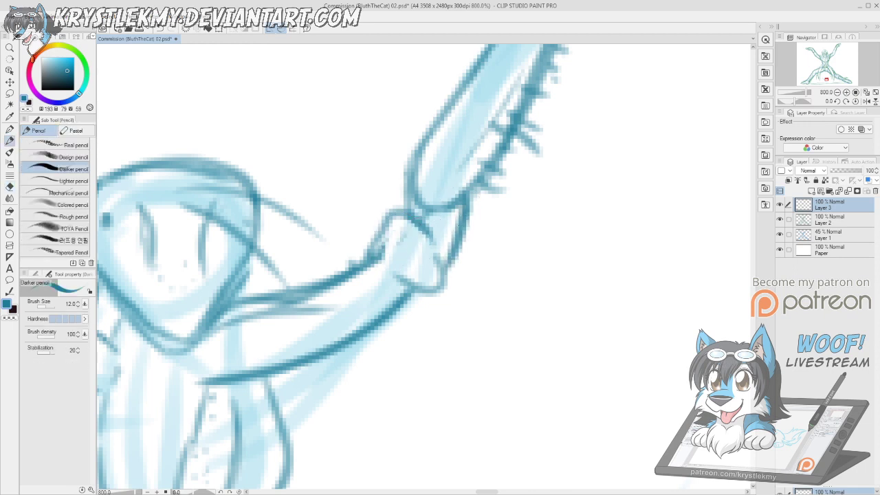
# - Draw the narrow waist segment below the torso, with angular plates on its left and a pointed flap on its right
pyautogui.hotkey('ctrl', '-')
pyautogui.hotkey('ctrl', '-')
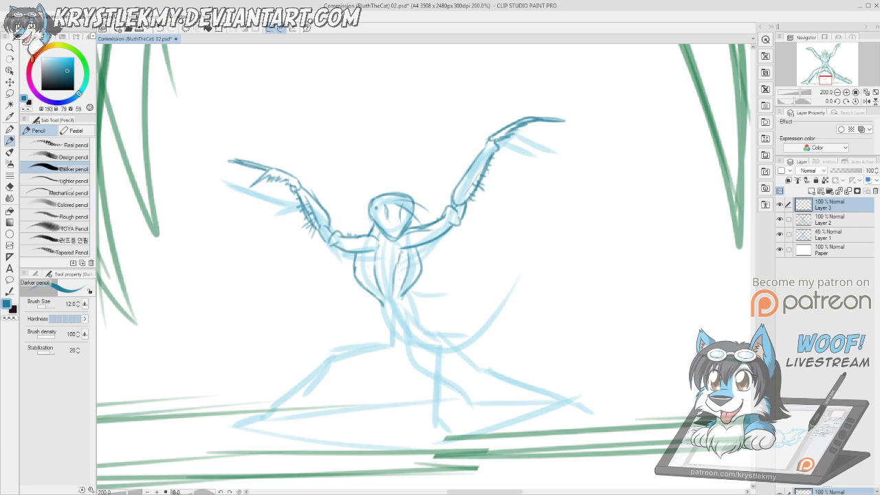
pyautogui.press('/')
pyautogui.click(416, 317)
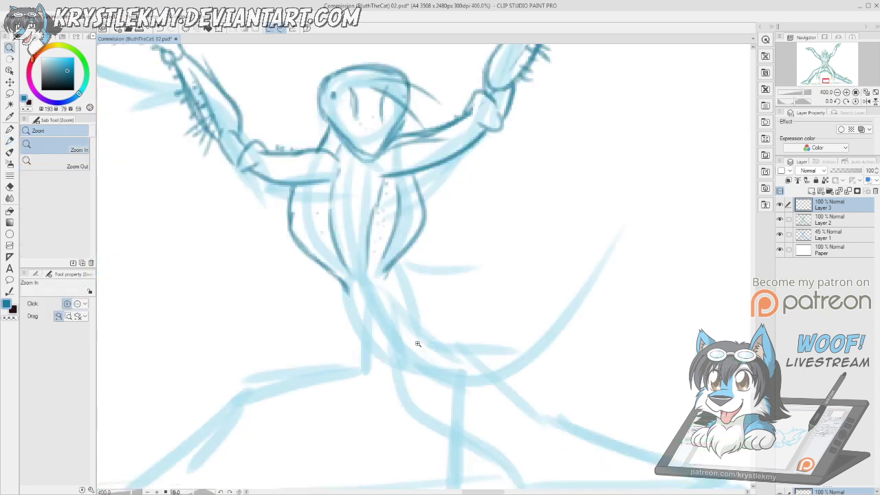
pyautogui.moveTo(329, 277); pyautogui.dragTo(347, 288)
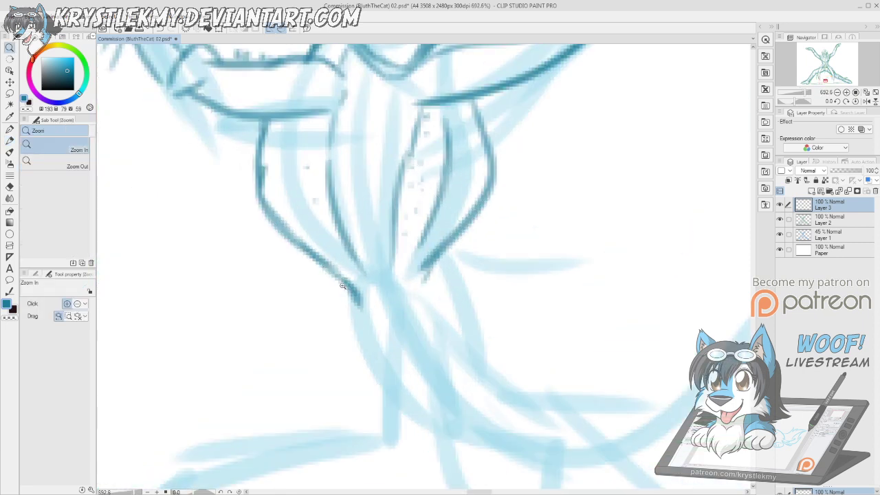
pyautogui.keyDown('alt'); pyautogui.click(351, 284); pyautogui.keyUp('alt')
pyautogui.press('p')
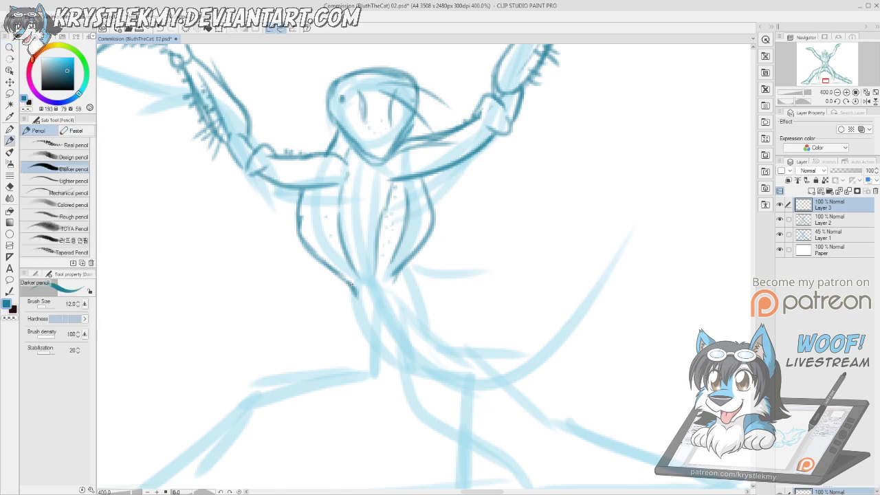
pyautogui.moveTo(356, 293)
pyautogui.mouseDown()
pyautogui.moveTo(363, 315)
pyautogui.moveTo(392, 313)
pyautogui.moveTo(396, 278)
pyautogui.moveTo(384, 317)
pyautogui.mouseUp()
pyautogui.moveTo(390, 288); pyautogui.dragTo(389, 309)
pyautogui.moveTo(339, 282); pyautogui.dragTo(359, 318)
pyautogui.moveTo(347, 290)
pyautogui.mouseDown()
pyautogui.moveTo(386, 366)
pyautogui.moveTo(403, 372)
pyautogui.moveTo(396, 309)
pyautogui.moveTo(404, 366)
pyautogui.moveTo(419, 339)
pyautogui.mouseUp()
pyautogui.moveTo(416, 294)
pyautogui.mouseDown()
pyautogui.moveTo(421, 339)
pyautogui.moveTo(444, 356)
pyautogui.mouseUp()
pyautogui.moveTo(411, 275)
pyautogui.mouseDown()
pyautogui.moveTo(436, 306)
pyautogui.moveTo(418, 295)
pyautogui.moveTo(433, 337)
pyautogui.moveTo(411, 371)
pyautogui.moveTo(443, 367)
pyautogui.mouseUp()
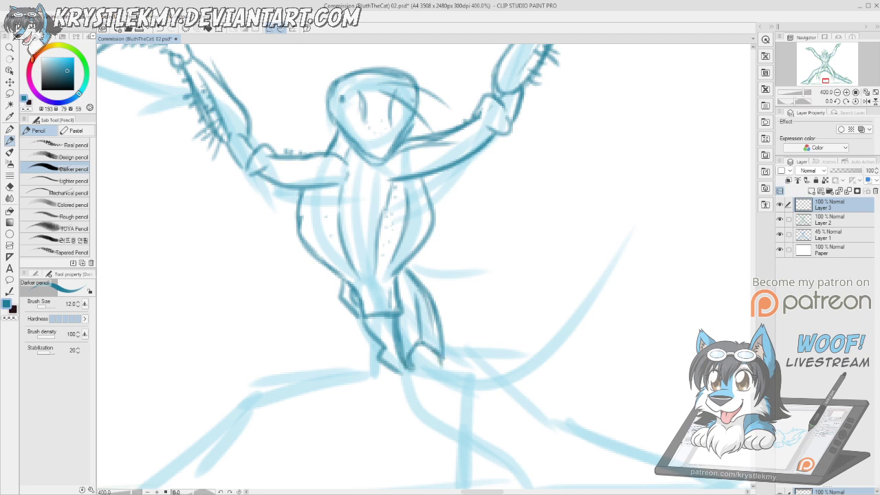
# - Outline the left hip edge and draw the front right leg's thigh and bent upper segment out to a rounded knee
pyautogui.moveTo(341, 304)
pyautogui.mouseDown()
pyautogui.moveTo(357, 351)
pyautogui.moveTo(385, 378)
pyautogui.mouseUp()
pyautogui.moveTo(445, 391)
pyautogui.mouseDown()
pyautogui.moveTo(419, 246)
pyautogui.moveTo(404, 303)
pyautogui.mouseUp()
pyautogui.moveTo(386, 249); pyautogui.dragTo(416, 323)
pyautogui.moveTo(420, 238)
pyautogui.mouseDown()
pyautogui.moveTo(432, 314)
pyautogui.moveTo(418, 323)
pyautogui.moveTo(451, 305)
pyautogui.moveTo(490, 300)
pyautogui.mouseUp()
pyautogui.moveTo(410, 331)
pyautogui.mouseDown()
pyautogui.moveTo(451, 335)
pyautogui.moveTo(498, 313)
pyautogui.moveTo(494, 299)
pyautogui.moveTo(522, 296)
pyautogui.mouseUp()
pyautogui.moveTo(536, 324)
pyautogui.mouseDown()
pyautogui.moveTo(498, 249)
pyautogui.moveTo(486, 388)
pyautogui.mouseUp()
# - Redraw the front right leg's vertical lower segment and finish it with an ankle joint and a small pointed foot
pyautogui.moveTo(476, 246); pyautogui.dragTo(468, 392)
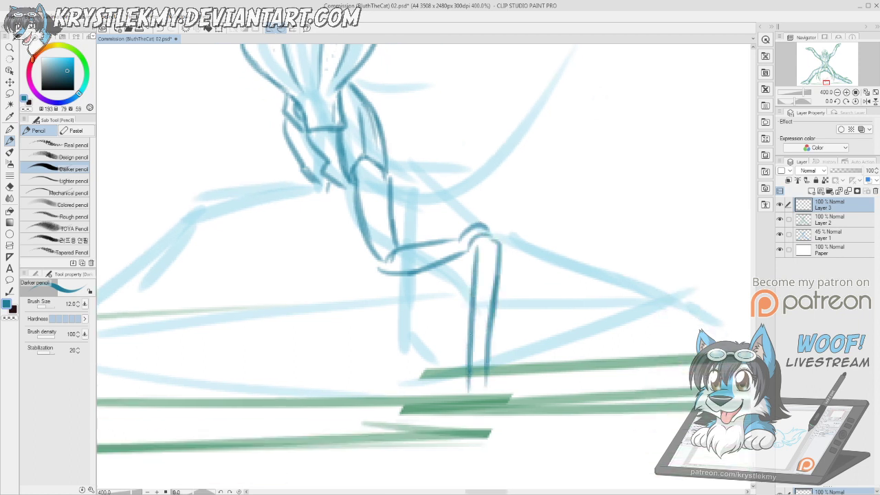
pyautogui.hotkey('ctrl', 'z')
pyautogui.hotkey('ctrl', 'z')
pyautogui.moveTo(477, 242); pyautogui.dragTo(475, 379)
pyautogui.moveTo(497, 259)
pyautogui.mouseDown()
pyautogui.moveTo(486, 385)
pyautogui.moveTo(474, 370)
pyautogui.moveTo(467, 425)
pyautogui.moveTo(525, 444)
pyautogui.moveTo(468, 437)
pyautogui.moveTo(472, 394)
pyautogui.moveTo(483, 428)
pyautogui.mouseUp()
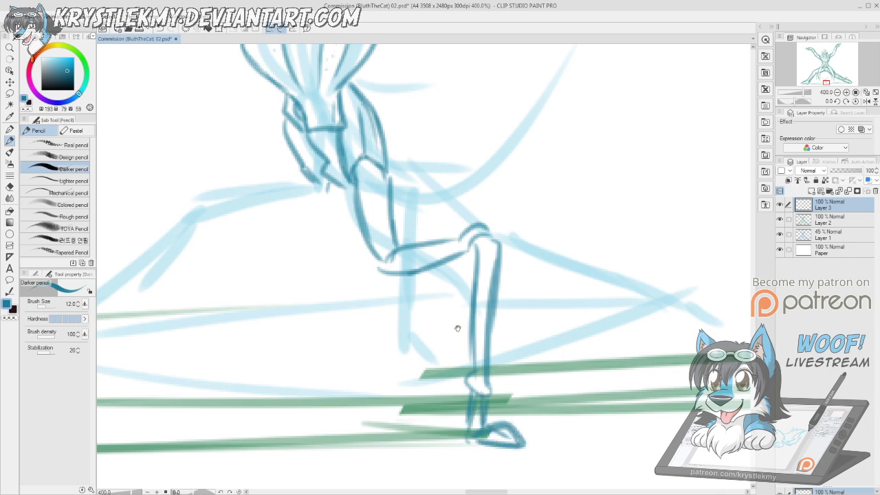
# - Draw the left leg's hip joint and redraw its upper segment hanging straight down, adding an inner line on the right thigh
pyautogui.moveTo(458, 328); pyautogui.dragTo(509, 360)
pyautogui.moveTo(398, 210)
pyautogui.mouseDown()
pyautogui.moveTo(438, 303)
pyautogui.moveTo(422, 268)
pyautogui.mouseUp()
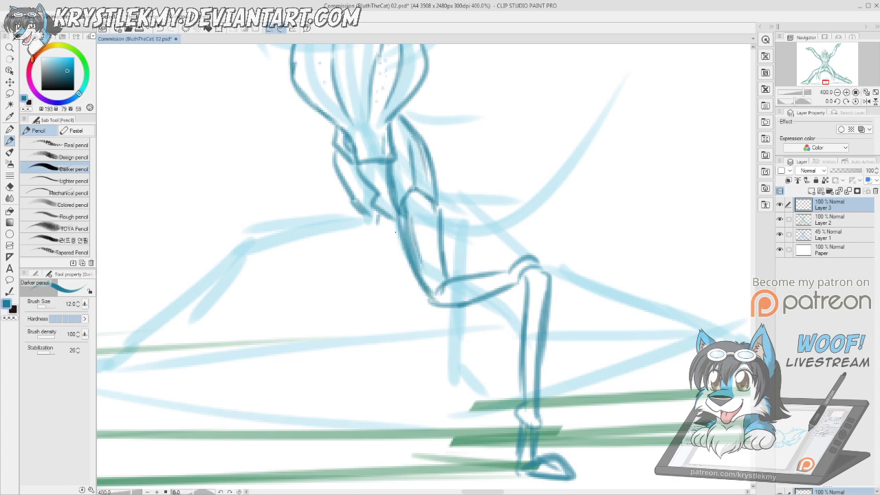
pyautogui.moveTo(348, 205); pyautogui.dragTo(362, 227)
pyautogui.moveTo(349, 194); pyautogui.dragTo(347, 211)
pyautogui.moveTo(345, 210)
pyautogui.mouseDown()
pyautogui.moveTo(363, 227)
pyautogui.moveTo(374, 327)
pyautogui.mouseUp()
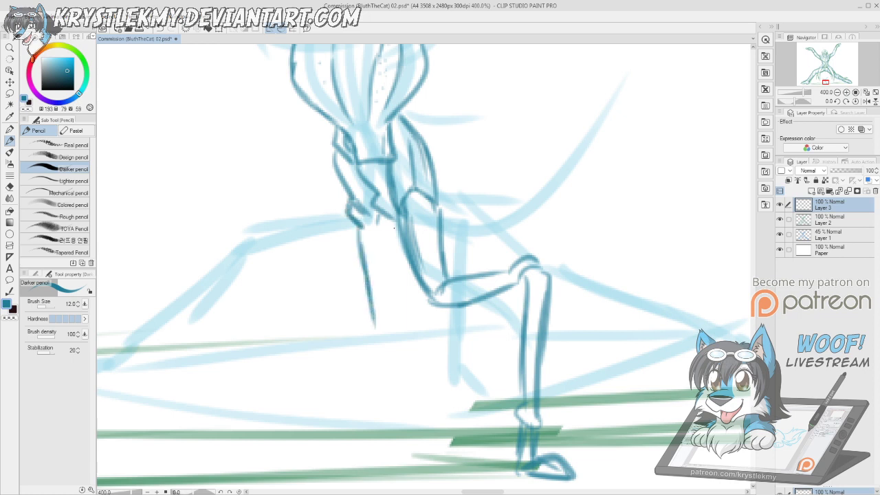
pyautogui.hotkey('ctrl', 'z')
pyautogui.hotkey('ctrl', 'z')
pyautogui.hotkey('ctrl', 'z')
pyautogui.moveTo(357, 227); pyautogui.dragTo(357, 311)
pyautogui.moveTo(386, 219)
pyautogui.mouseDown()
pyautogui.moveTo(385, 314)
pyautogui.moveTo(387, 286)
pyautogui.mouseUp()
# - Draw the left leg's middle segment stretching outward from a rounded knee
pyautogui.moveTo(388, 234)
pyautogui.mouseDown()
pyautogui.moveTo(411, 270)
pyautogui.moveTo(540, 236)
pyautogui.mouseUp()
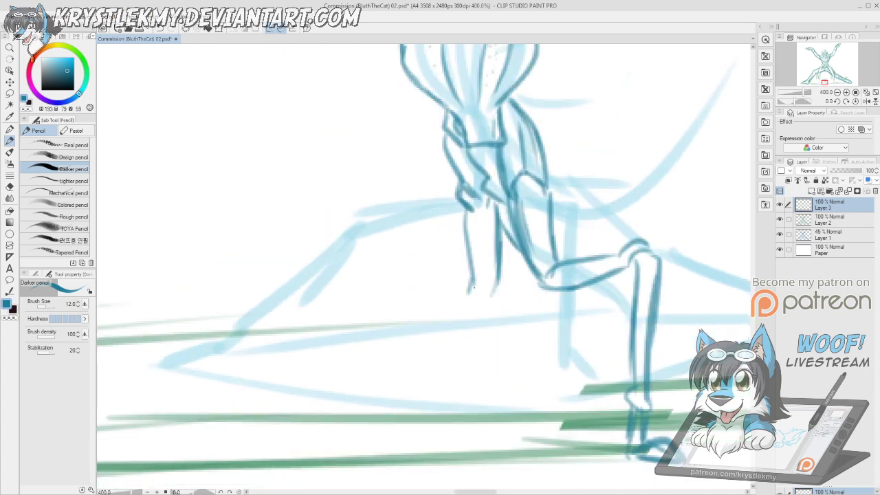
pyautogui.moveTo(484, 291)
pyautogui.mouseDown()
pyautogui.moveTo(496, 310)
pyautogui.moveTo(357, 339)
pyautogui.mouseUp()
pyautogui.moveTo(468, 295)
pyautogui.mouseDown()
pyautogui.moveTo(285, 335)
pyautogui.moveTo(482, 309)
pyautogui.moveTo(324, 346)
pyautogui.moveTo(357, 321)
pyautogui.mouseUp()
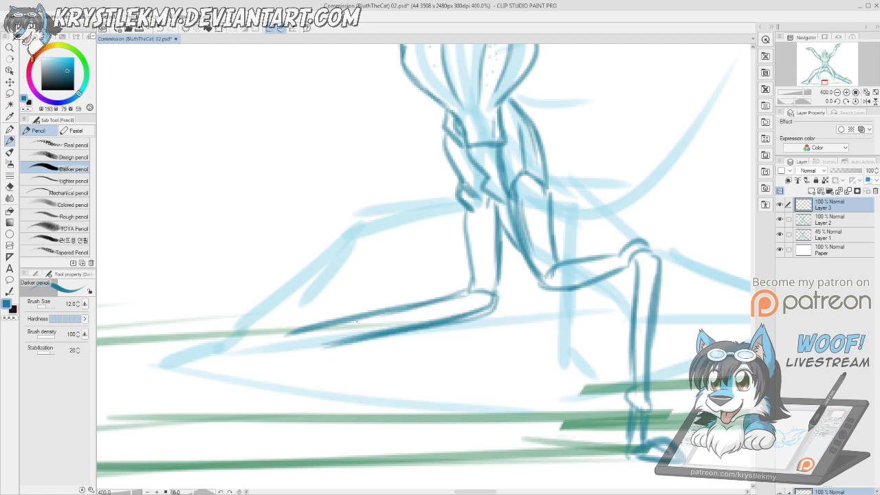
# - Redraw the left leg's lower segment slanting down to the ground and end it with a long flat foot
pyautogui.moveTo(475, 288); pyautogui.dragTo(526, 229)
pyautogui.moveTo(384, 263)
pyautogui.mouseDown()
pyautogui.moveTo(392, 284)
pyautogui.moveTo(356, 269)
pyautogui.moveTo(278, 343)
pyautogui.mouseUp()
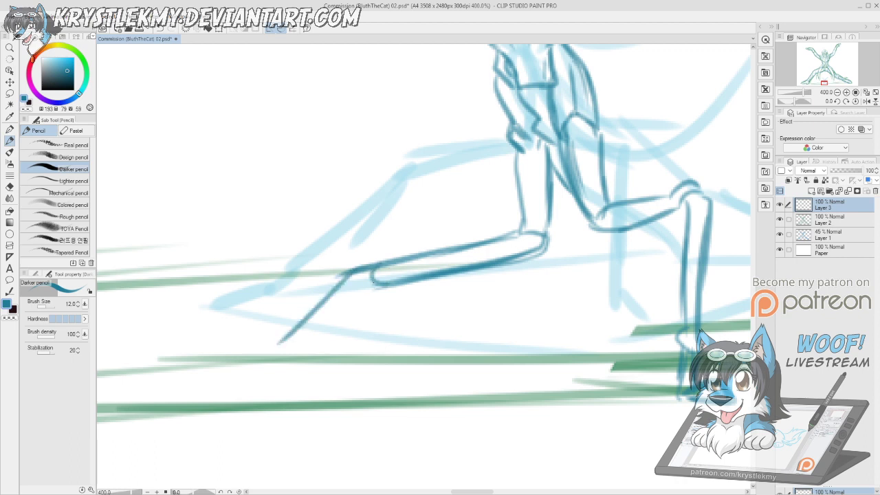
pyautogui.hotkey('ctrl', 'z')
pyautogui.moveTo(347, 273); pyautogui.dragTo(241, 351)
pyautogui.moveTo(378, 282); pyautogui.dragTo(248, 359)
pyautogui.moveTo(372, 267); pyautogui.dragTo(227, 368)
pyautogui.moveTo(375, 291)
pyautogui.mouseDown()
pyautogui.moveTo(239, 375)
pyautogui.moveTo(250, 366)
pyautogui.moveTo(108, 378)
pyautogui.moveTo(220, 383)
pyautogui.moveTo(246, 375)
pyautogui.moveTo(197, 387)
pyautogui.moveTo(246, 392)
pyautogui.mouseUp()
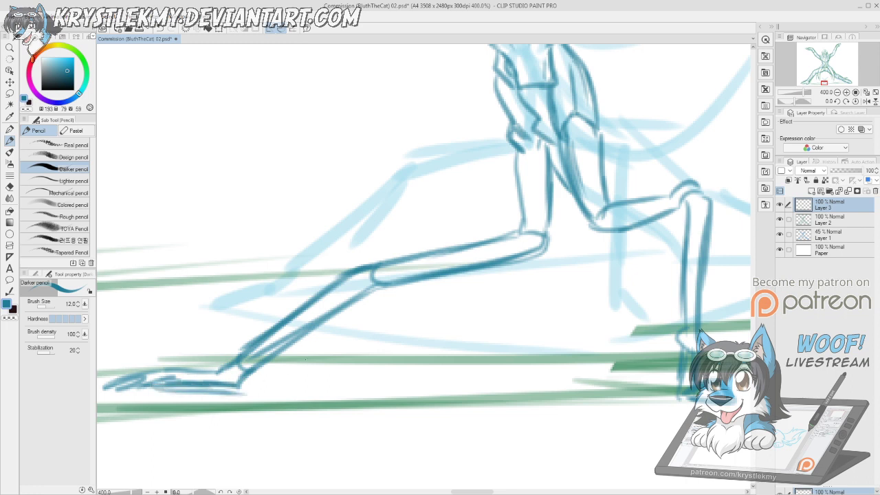
# - Draw the rear right leg's upper section behind the front knee, tapering to a pointed joint on the far side
pyautogui.moveTo(602, 262); pyautogui.dragTo(331, 264)
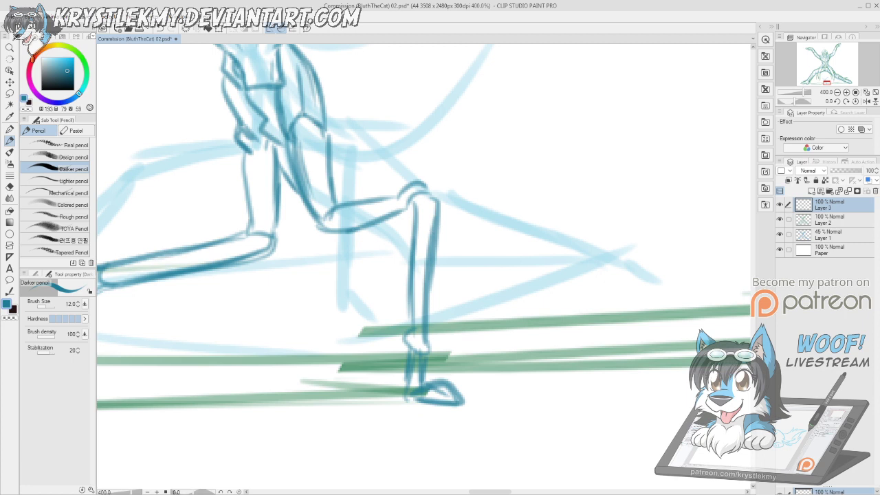
pyautogui.moveTo(362, 238); pyautogui.dragTo(387, 247)
pyautogui.hotkey('ctrl', 'z')
pyautogui.hotkey('ctrl', 'z')
pyautogui.moveTo(354, 198)
pyautogui.mouseDown()
pyautogui.moveTo(394, 164)
pyautogui.moveTo(425, 182)
pyautogui.moveTo(366, 162)
pyautogui.moveTo(351, 204)
pyautogui.mouseUp()
pyautogui.moveTo(342, 140)
pyautogui.mouseDown()
pyautogui.moveTo(393, 164)
pyautogui.moveTo(351, 213)
pyautogui.moveTo(428, 252)
pyautogui.mouseUp()
pyautogui.moveTo(435, 194)
pyautogui.mouseDown()
pyautogui.moveTo(472, 264)
pyautogui.moveTo(440, 265)
pyautogui.mouseUp()
pyautogui.moveTo(462, 261); pyautogui.dragTo(420, 255)
# - Draw the rear right leg's long middle segment slanting outward and down from its knee
pyautogui.moveTo(473, 250); pyautogui.dragTo(580, 287)
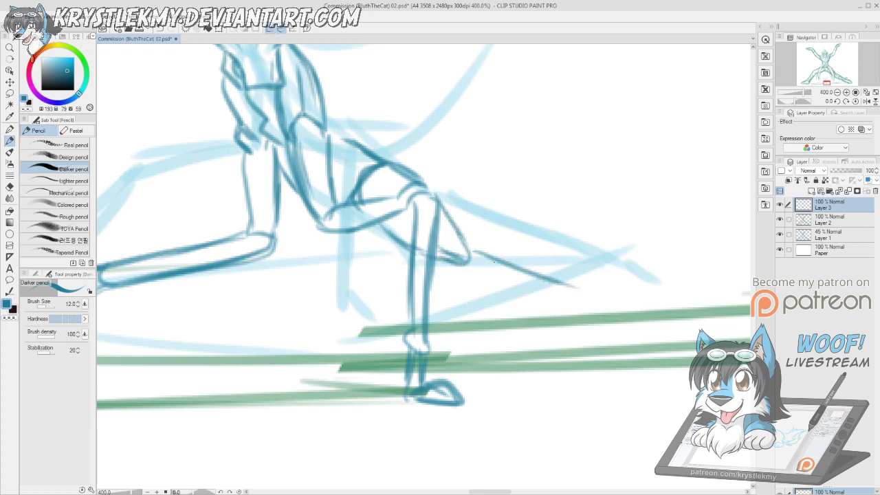
pyautogui.moveTo(460, 266); pyautogui.dragTo(583, 296)
pyautogui.moveTo(466, 244)
pyautogui.mouseDown()
pyautogui.moveTo(581, 288)
pyautogui.moveTo(566, 280)
pyautogui.mouseUp()
pyautogui.moveTo(451, 264); pyautogui.dragTo(627, 304)
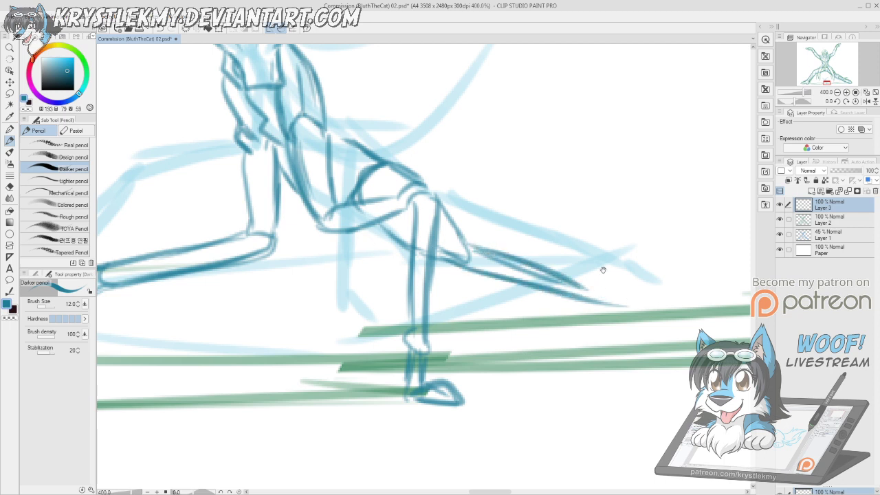
# - Add a small round ankle joint to the rear right leg and draw its end segment down to the ground
pyautogui.moveTo(603, 270); pyautogui.dragTo(474, 263)
pyautogui.moveTo(390, 242)
pyautogui.mouseDown()
pyautogui.moveTo(535, 283)
pyautogui.moveTo(547, 300)
pyautogui.moveTo(541, 302)
pyautogui.moveTo(643, 347)
pyautogui.mouseUp()
pyautogui.hotkey('ctrl', 'z')
pyautogui.moveTo(544, 291); pyautogui.dragTo(652, 346)
pyautogui.moveTo(399, 293)
pyautogui.mouseDown()
pyautogui.moveTo(463, 330)
pyautogui.moveTo(519, 347)
pyautogui.mouseUp()
pyautogui.hotkey('ctrl', 'z')
pyautogui.moveTo(399, 294); pyautogui.dragTo(516, 336)
pyautogui.moveTo(411, 276)
pyautogui.mouseDown()
pyautogui.moveTo(538, 335)
pyautogui.moveTo(644, 366)
pyautogui.moveTo(579, 363)
pyautogui.moveTo(498, 327)
pyautogui.moveTo(583, 365)
pyautogui.mouseUp()
pyautogui.moveTo(419, 314); pyautogui.dragTo(621, 342)
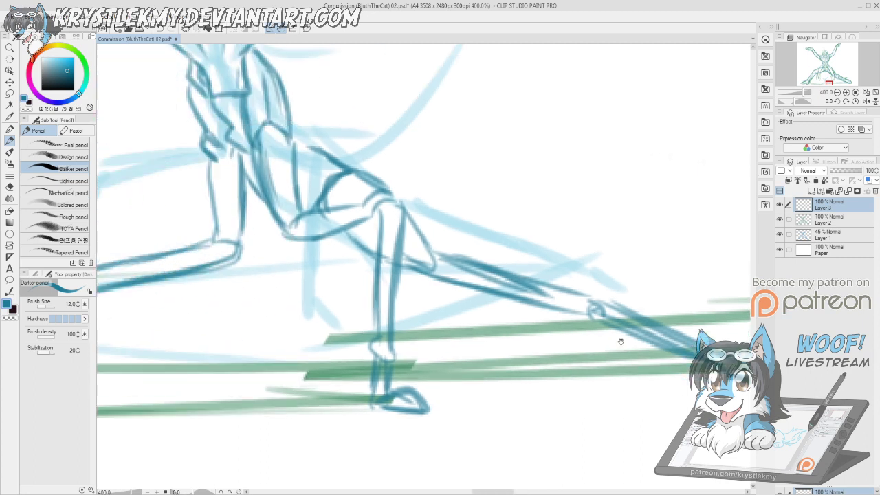
# - Draw the short leg behind the front right leg with a round joint, redrawing its lower segment down to a small foot
pyautogui.moveTo(565, 297); pyautogui.dragTo(585, 311)
pyautogui.moveTo(302, 242)
pyautogui.mouseDown()
pyautogui.moveTo(330, 283)
pyautogui.moveTo(352, 294)
pyautogui.mouseUp()
pyautogui.moveTo(352, 264); pyautogui.dragTo(359, 289)
pyautogui.moveTo(337, 235)
pyautogui.mouseDown()
pyautogui.moveTo(361, 288)
pyautogui.moveTo(343, 297)
pyautogui.moveTo(369, 291)
pyautogui.moveTo(435, 363)
pyautogui.mouseUp()
pyautogui.moveTo(395, 297)
pyautogui.mouseDown()
pyautogui.moveTo(425, 320)
pyautogui.moveTo(448, 359)
pyautogui.mouseUp()
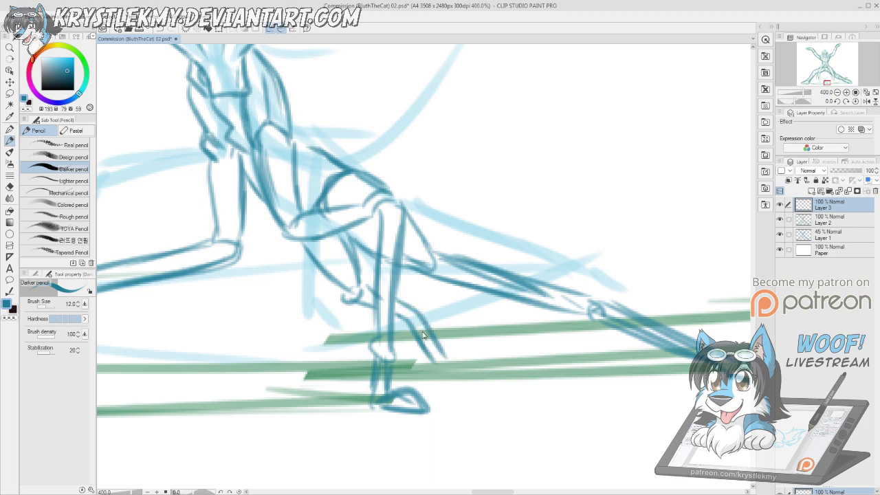
pyautogui.hotkey('ctrl', 'z')
pyautogui.hotkey('ctrl', 'z')
pyautogui.hotkey('ctrl', 'z')
pyautogui.moveTo(398, 308)
pyautogui.mouseDown()
pyautogui.moveTo(440, 355)
pyautogui.moveTo(423, 353)
pyautogui.moveTo(455, 370)
pyautogui.moveTo(437, 355)
pyautogui.mouseUp()
# - Draw the abdomen's connection to the lower back and its curved upper edge sweeping backward above the rear legs
pyautogui.moveTo(510, 192); pyautogui.dragTo(501, 291)
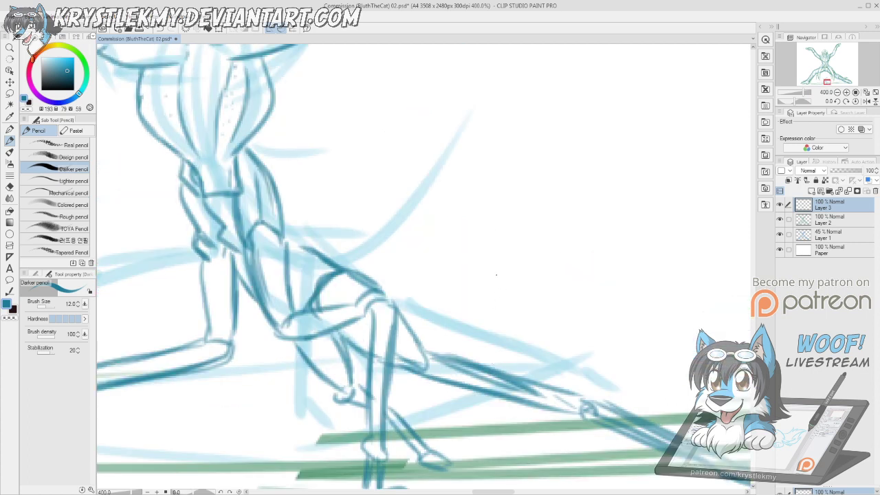
pyautogui.moveTo(293, 219)
pyautogui.mouseDown()
pyautogui.moveTo(351, 270)
pyautogui.moveTo(341, 255)
pyautogui.mouseUp()
pyautogui.moveTo(288, 224); pyautogui.dragTo(293, 255)
pyautogui.moveTo(278, 202)
pyautogui.mouseDown()
pyautogui.moveTo(296, 227)
pyautogui.moveTo(351, 246)
pyautogui.moveTo(385, 252)
pyautogui.moveTo(434, 233)
pyautogui.moveTo(355, 259)
pyautogui.mouseUp()
pyautogui.moveTo(404, 242)
pyautogui.mouseDown()
pyautogui.moveTo(438, 236)
pyautogui.moveTo(410, 247)
pyautogui.mouseUp()
pyautogui.moveTo(317, 232)
pyautogui.mouseDown()
pyautogui.moveTo(392, 252)
pyautogui.moveTo(344, 261)
pyautogui.moveTo(418, 240)
pyautogui.moveTo(424, 227)
pyautogui.moveTo(418, 236)
pyautogui.moveTo(444, 233)
pyautogui.mouseUp()
# - Clean up the abdomen's upper edge and draw curved bands hanging down from it as segment divisions
pyautogui.press('r')
pyautogui.press('e')
pyautogui.press('p')
pyautogui.moveTo(391, 254)
pyautogui.mouseDown()
pyautogui.moveTo(437, 242)
pyautogui.moveTo(469, 219)
pyautogui.moveTo(382, 298)
pyautogui.mouseUp()
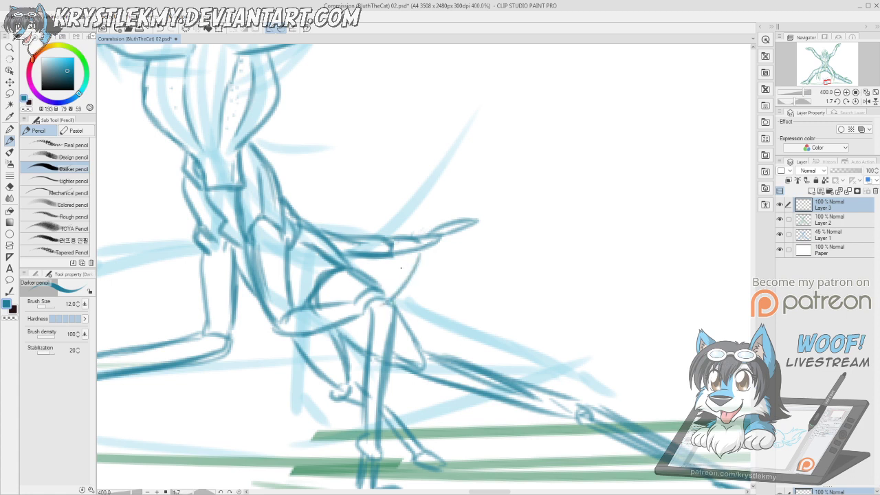
pyautogui.moveTo(394, 256); pyautogui.dragTo(380, 288)
pyautogui.moveTo(447, 246)
pyautogui.mouseDown()
pyautogui.moveTo(428, 304)
pyautogui.moveTo(397, 332)
pyautogui.mouseUp()
pyautogui.moveTo(475, 224)
pyautogui.mouseDown()
pyautogui.moveTo(481, 238)
pyautogui.moveTo(411, 354)
pyautogui.moveTo(473, 234)
pyautogui.mouseUp()
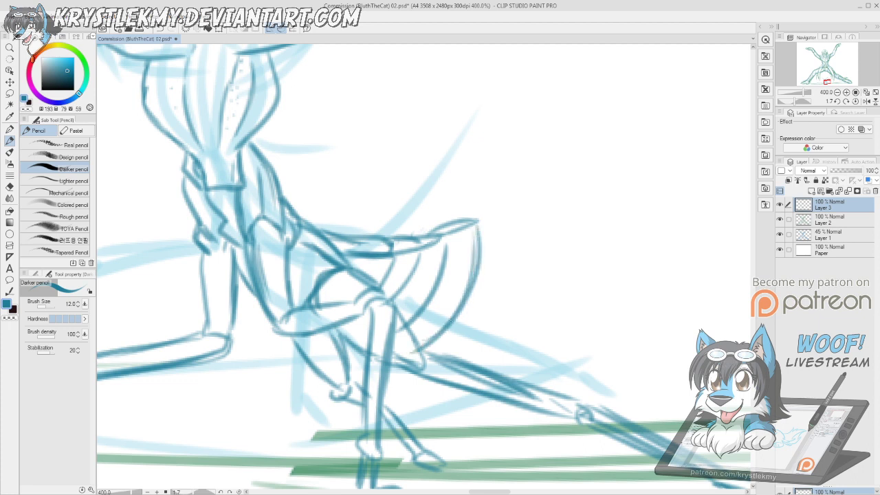
# - Redraw the lower edge and rear curve of the abdomen's last band
pyautogui.moveTo(433, 335)
pyautogui.mouseDown()
pyautogui.moveTo(485, 291)
pyautogui.moveTo(491, 269)
pyautogui.mouseUp()
pyautogui.hotkey('ctrl', 'z')
pyautogui.hotkey('ctrl', 'z')
pyautogui.hotkey('ctrl', 'z')
pyautogui.moveTo(420, 340)
pyautogui.mouseDown()
pyautogui.moveTo(481, 229)
pyautogui.moveTo(481, 285)
pyautogui.moveTo(424, 341)
pyautogui.moveTo(478, 238)
pyautogui.mouseUp()
pyautogui.hotkey('ctrl', 'z')
pyautogui.hotkey('ctrl', 'z')
pyautogui.moveTo(422, 337)
pyautogui.mouseDown()
pyautogui.moveTo(478, 239)
pyautogui.moveTo(479, 292)
pyautogui.mouseUp()
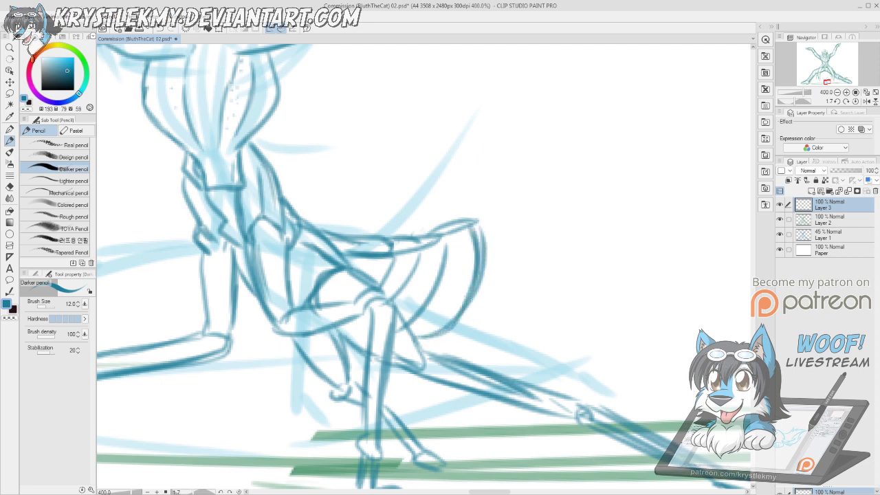
# - Add a further segment at the rear of the abdomen, extending its upper and lower edges to a curved end
pyautogui.moveTo(457, 325)
pyautogui.mouseDown()
pyautogui.moveTo(481, 311)
pyautogui.moveTo(511, 247)
pyautogui.mouseUp()
pyautogui.moveTo(501, 210); pyautogui.dragTo(495, 291)
pyautogui.moveTo(520, 250); pyautogui.dragTo(509, 278)
pyautogui.moveTo(502, 200); pyautogui.dragTo(520, 252)
pyautogui.moveTo(465, 224); pyautogui.dragTo(502, 207)
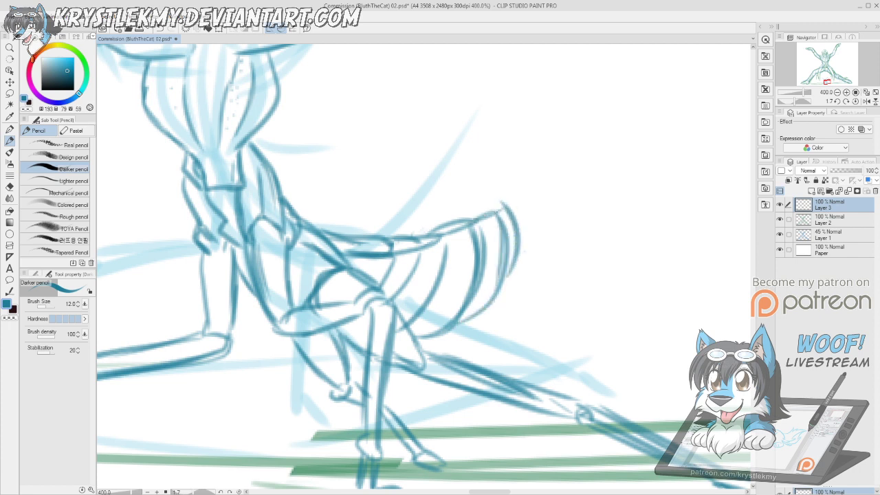
# - Draw the small curved loop bulging out behind the waist on the side opposite the abdomen
pyautogui.moveTo(349, 355); pyautogui.dragTo(366, 361)
pyautogui.moveTo(504, 177); pyautogui.dragTo(491, 278)
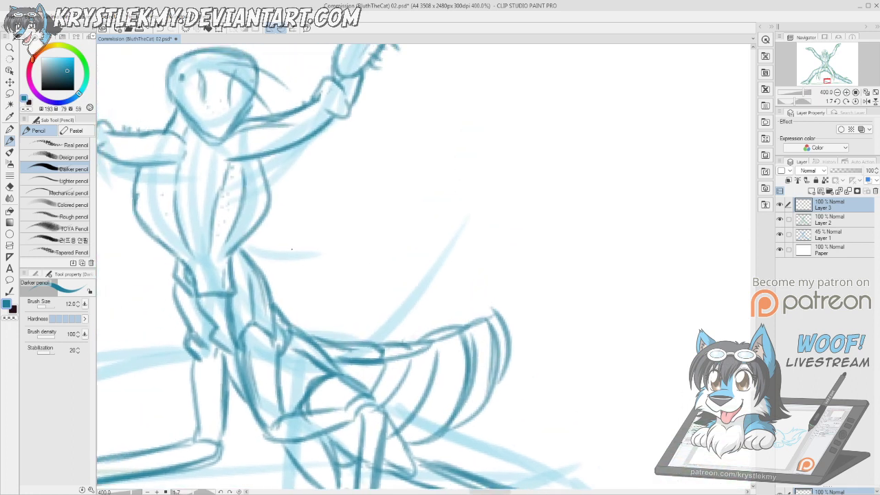
pyautogui.moveTo(172, 274)
pyautogui.mouseDown()
pyautogui.moveTo(145, 308)
pyautogui.moveTo(186, 342)
pyautogui.mouseUp()
pyautogui.moveTo(172, 293)
pyautogui.mouseDown()
pyautogui.moveTo(161, 336)
pyautogui.moveTo(183, 340)
pyautogui.mouseUp()
pyautogui.moveTo(168, 290)
pyautogui.mouseDown()
pyautogui.moveTo(156, 337)
pyautogui.moveTo(187, 350)
pyautogui.mouseUp()
# - Outline a large wing sweeping back from the waist above the abdomen, with a ragged rear edge and two long inner folds
pyautogui.moveTo(261, 250)
pyautogui.mouseDown()
pyautogui.moveTo(289, 232)
pyautogui.moveTo(360, 226)
pyautogui.moveTo(486, 185)
pyautogui.moveTo(585, 221)
pyautogui.moveTo(534, 233)
pyautogui.moveTo(509, 215)
pyautogui.moveTo(550, 249)
pyautogui.moveTo(543, 278)
pyautogui.moveTo(520, 307)
pyautogui.moveTo(409, 351)
pyautogui.moveTo(496, 318)
pyautogui.mouseUp()
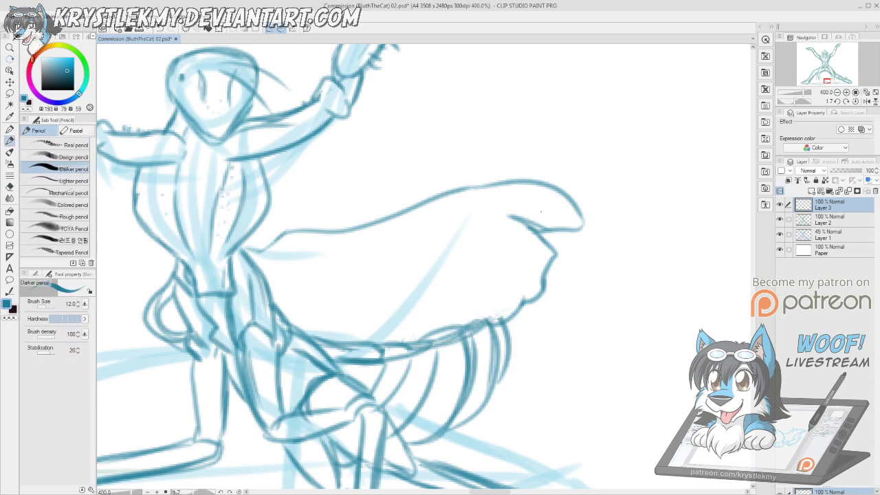
pyautogui.moveTo(510, 187)
pyautogui.mouseDown()
pyautogui.moveTo(458, 206)
pyautogui.moveTo(417, 236)
pyautogui.moveTo(252, 254)
pyautogui.mouseUp()
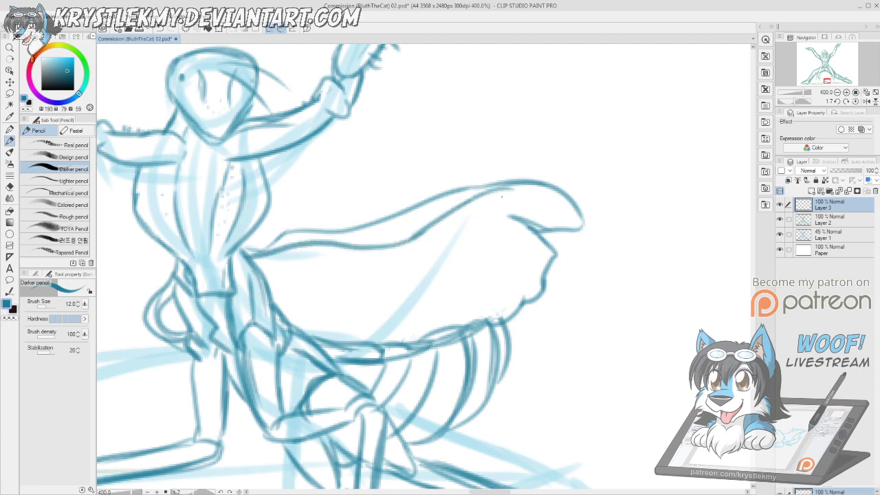
pyautogui.moveTo(489, 193)
pyautogui.mouseDown()
pyautogui.moveTo(367, 279)
pyautogui.moveTo(269, 294)
pyautogui.mouseUp()
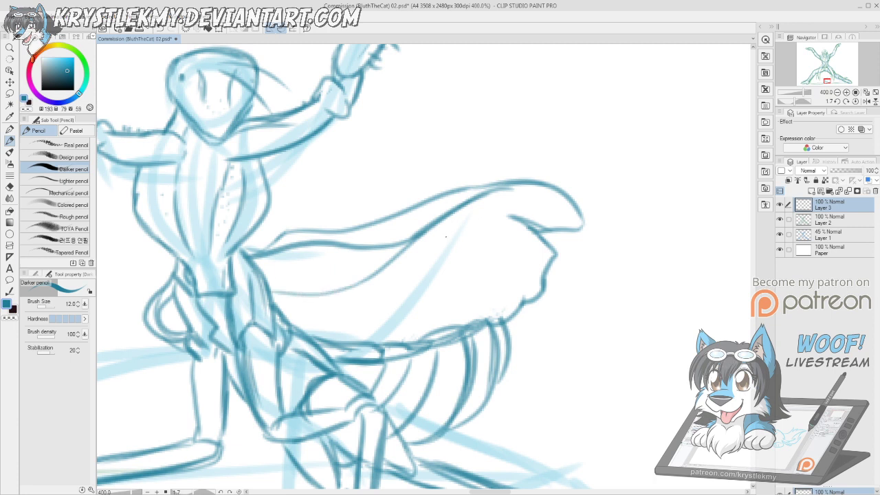
# - Draw thin vein lines fanning lengthwise across the lower part of the wing, undoing the misplaced stroke
pyautogui.moveTo(485, 227); pyautogui.dragTo(392, 260)
pyautogui.moveTo(509, 244); pyautogui.dragTo(369, 287)
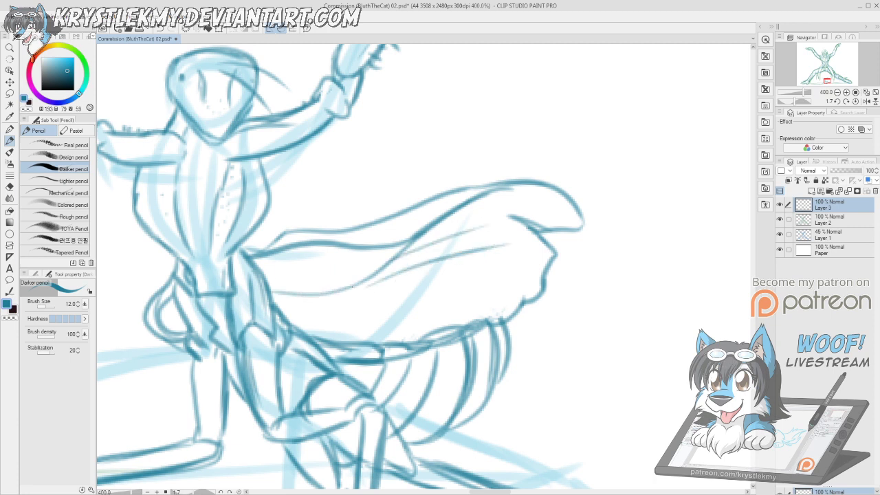
pyautogui.hotkey('ctrl', 'z')
pyautogui.moveTo(297, 304); pyautogui.dragTo(489, 314)
pyautogui.moveTo(303, 321); pyautogui.dragTo(424, 335)
pyautogui.moveTo(365, 288)
pyautogui.mouseDown()
pyautogui.moveTo(524, 270)
pyautogui.moveTo(529, 254)
pyautogui.moveTo(511, 292)
pyautogui.mouseUp()
# - Add an inner contour along the wing's ragged rear edge, rework the notch at the tip and reinforce the upper edge
pyautogui.moveTo(513, 225)
pyautogui.mouseDown()
pyautogui.moveTo(529, 283)
pyautogui.moveTo(521, 293)
pyautogui.mouseUp()
pyautogui.moveTo(503, 205); pyautogui.dragTo(572, 238)
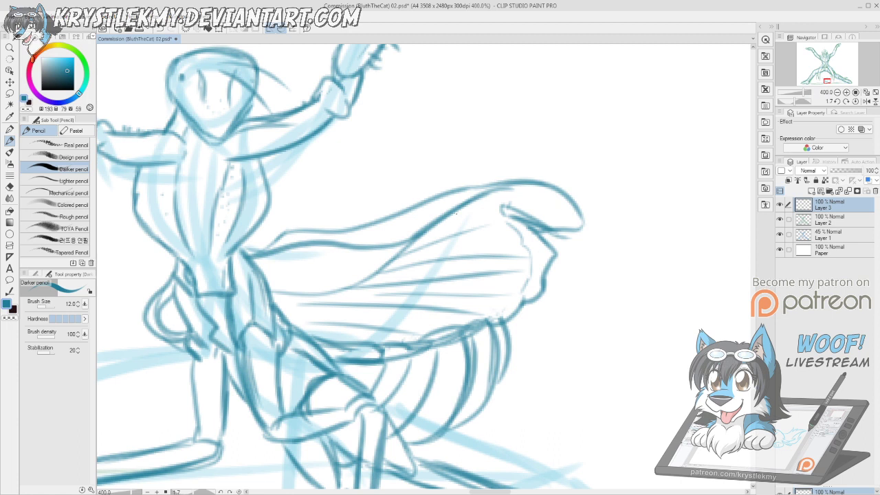
pyautogui.moveTo(454, 213); pyautogui.dragTo(551, 184)
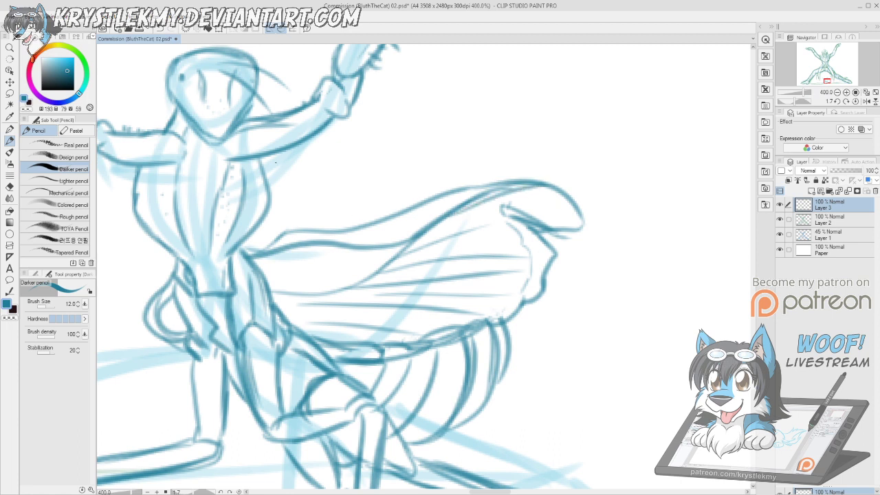
# - Redraw the torso's wing-side contour as a wider curve from the armpit to the waist and erase the old line
pyautogui.moveTo(269, 158)
pyautogui.mouseDown()
pyautogui.moveTo(284, 181)
pyautogui.moveTo(270, 218)
pyautogui.moveTo(231, 255)
pyautogui.mouseUp()
pyautogui.press('e')
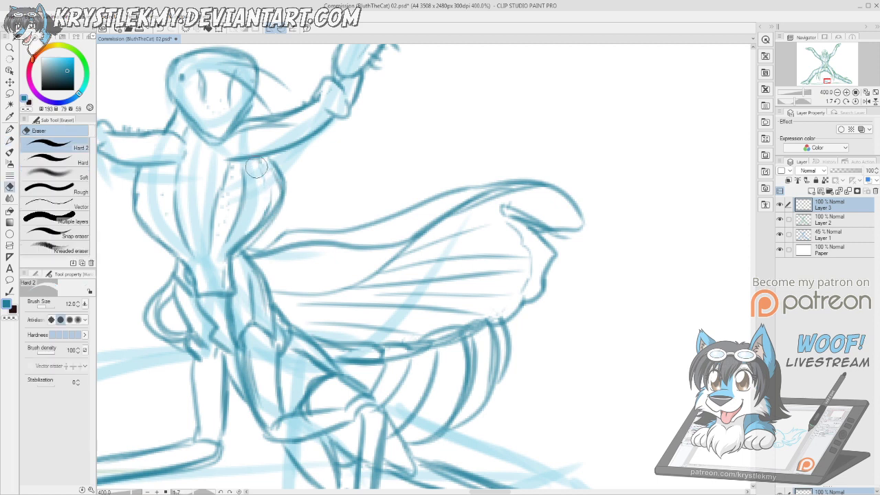
pyautogui.press('p')
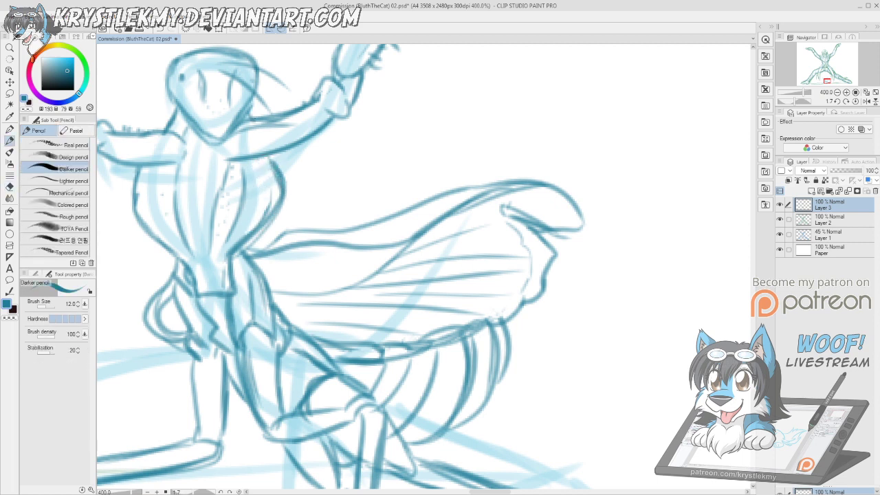
# - Examine the small figure against the whole composition, with the canvas rotation reset to 0
pyautogui.moveTo(378, 217); pyautogui.dragTo(505, 173)
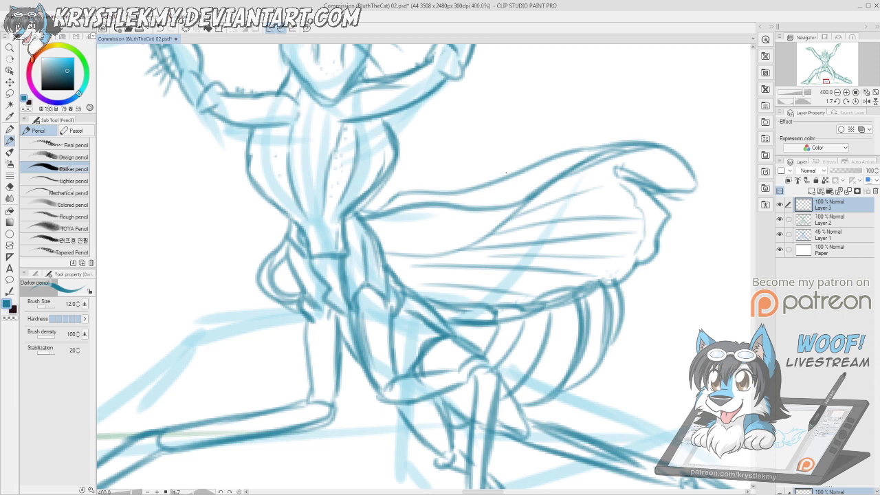
pyautogui.hotkey('ctrl', '-')
pyautogui.hotkey('ctrl', '-')
pyautogui.hotkey('ctrl', '-')
pyautogui.hotkey('ctrl', '-')
pyautogui.hotkey('ctrl', '-')
pyautogui.hotkey('ctrl', '-')
pyautogui.hotkey('ctrl', '-')
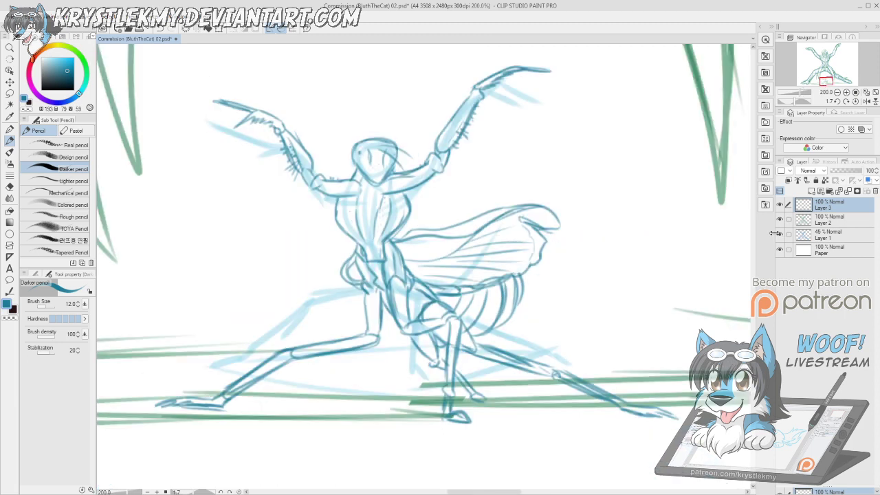
pyautogui.hotkey('ctrl', '-')
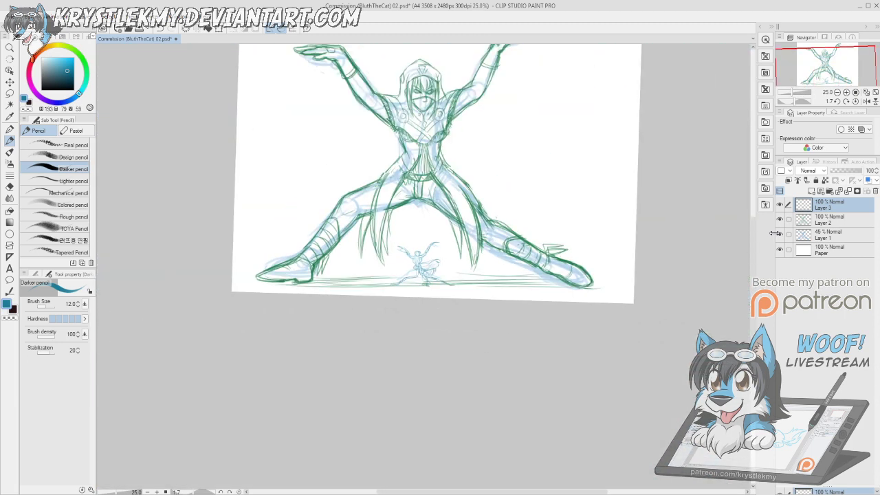
pyautogui.moveTo(485, 161); pyautogui.dragTo(489, 237)
pyautogui.hotkey('ctrl', 'space')
pyautogui.click(477, 274)
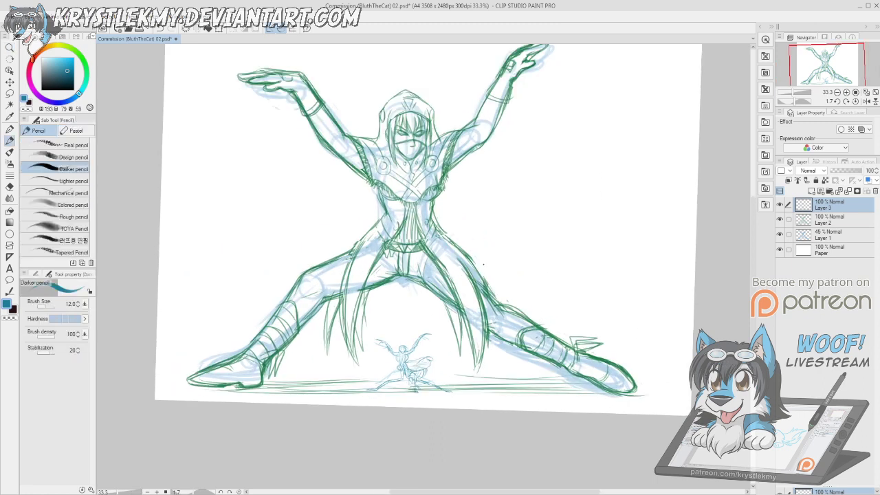
pyautogui.hotkey('ctrl', '@')
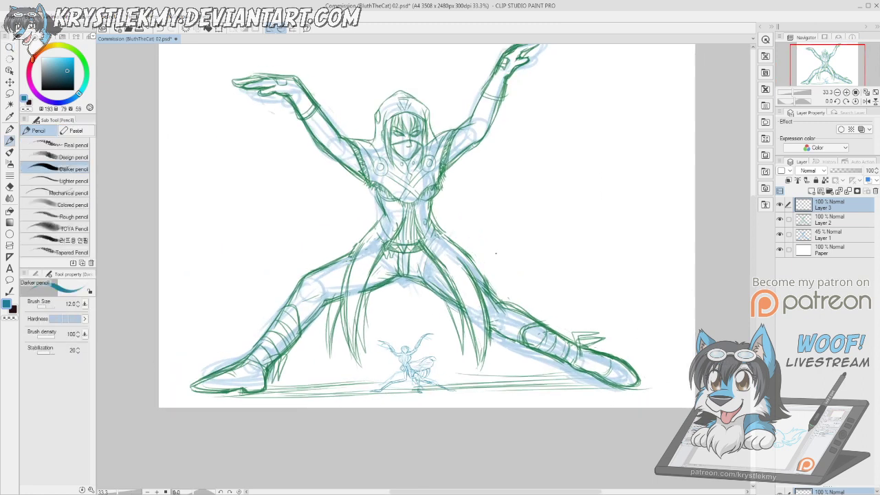
pyautogui.moveTo(479, 220); pyautogui.dragTo(487, 258)
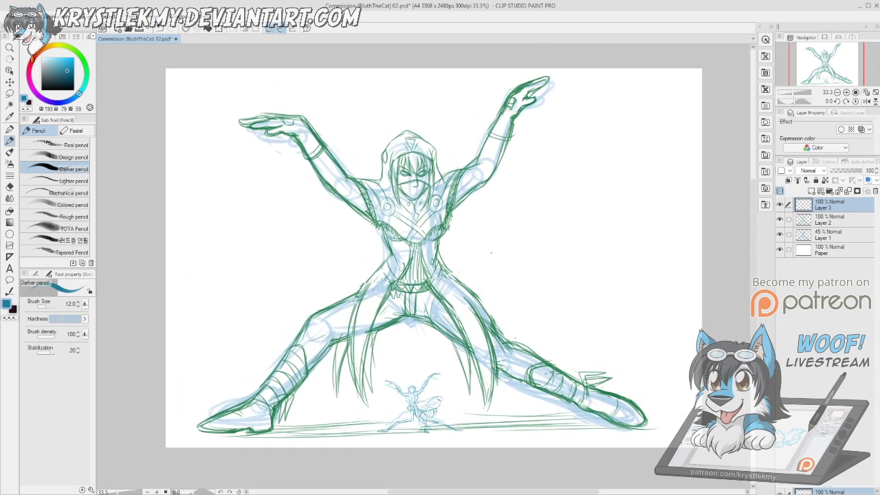
# - Hide the rough sketch on Layer 1 and check the refined line work of both figures
pyautogui.click(780, 235)
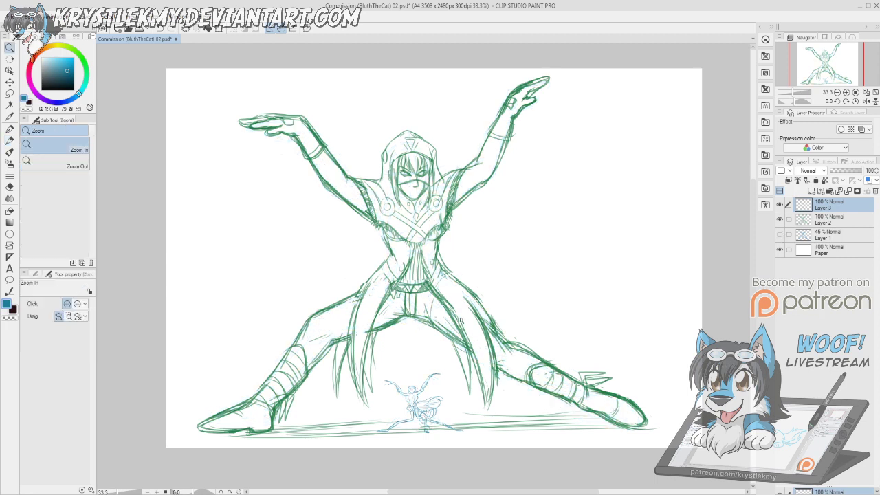
pyautogui.click(474, 326)
pyautogui.moveTo(495, 333); pyautogui.dragTo(502, 322)
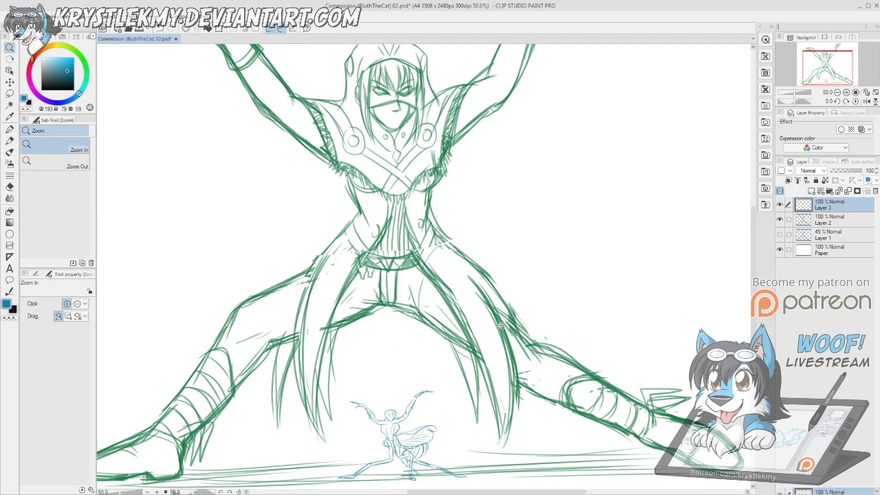
pyautogui.keyDown('alt'); pyautogui.click(501, 326); pyautogui.keyUp('alt')
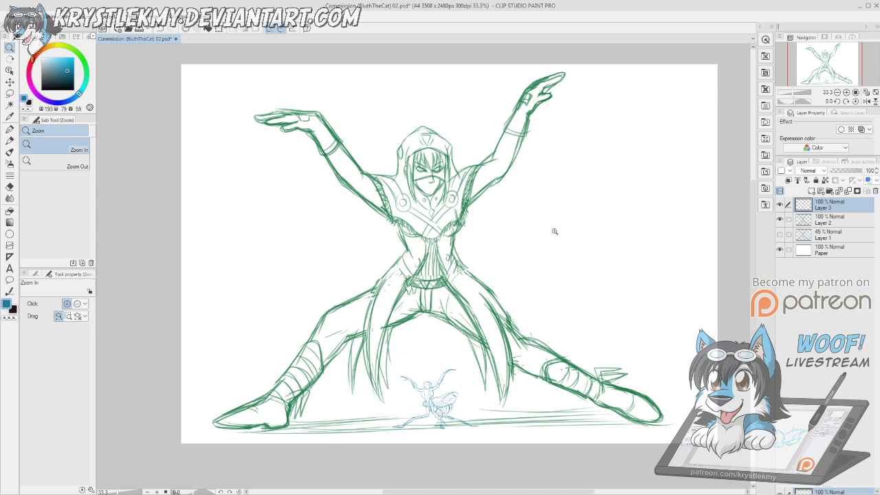